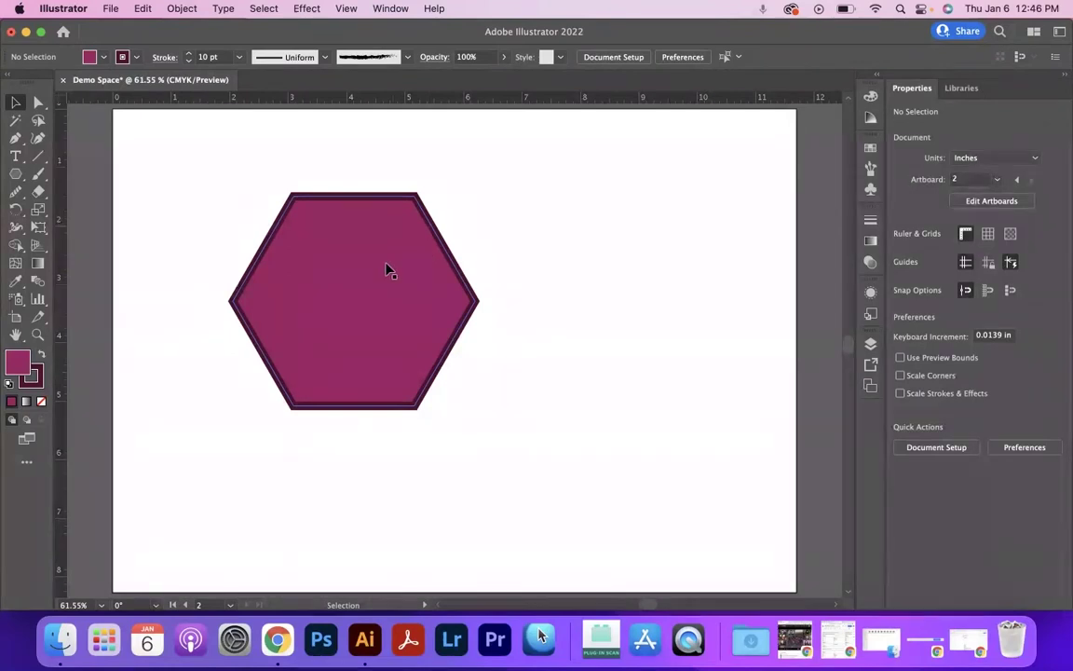
# Option-drag copies of the magenta hexagon down and to the right into a diagonal cascade.
pyautogui.click(389, 270)
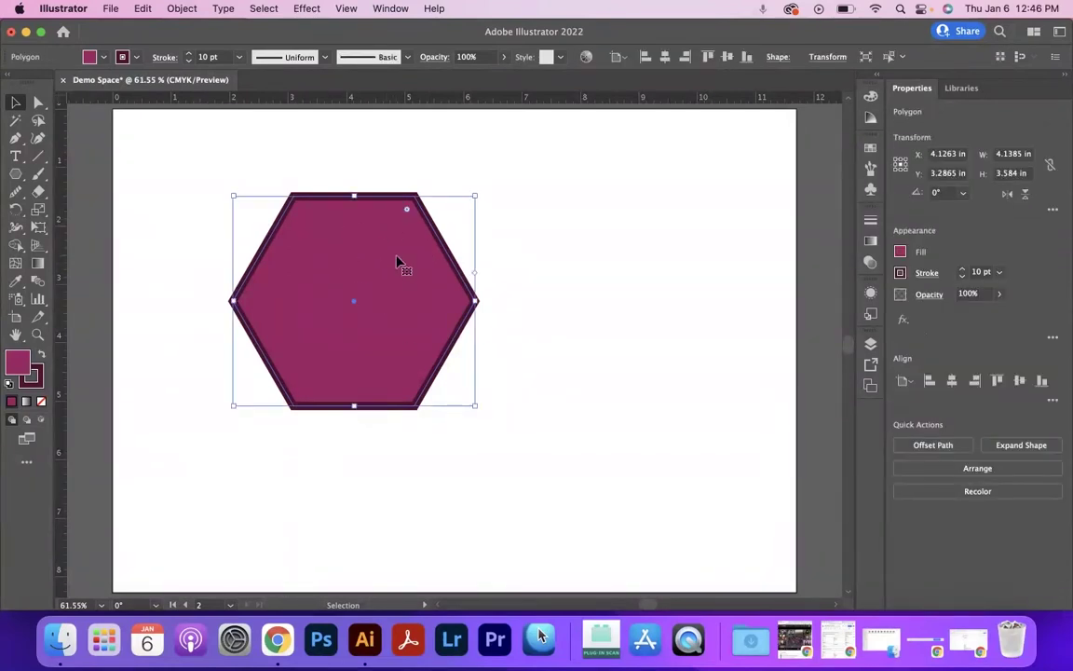
pyautogui.keyDown('alt'); pyautogui.moveTo(367, 265); pyautogui.dragTo(544, 373); pyautogui.keyUp('alt')
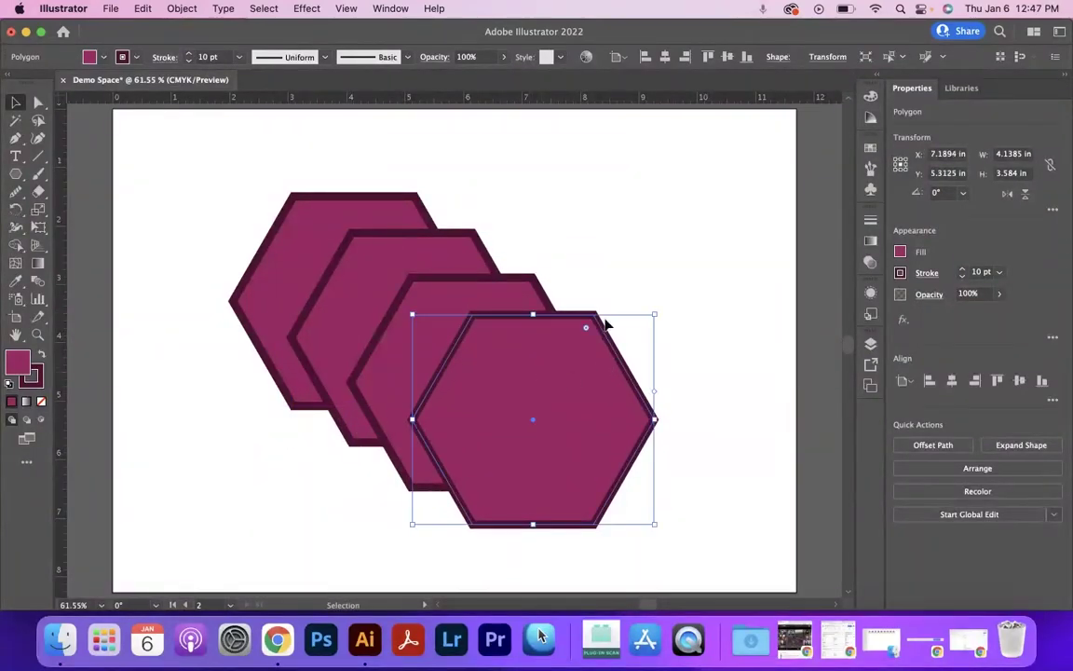
pyautogui.click(647, 289)
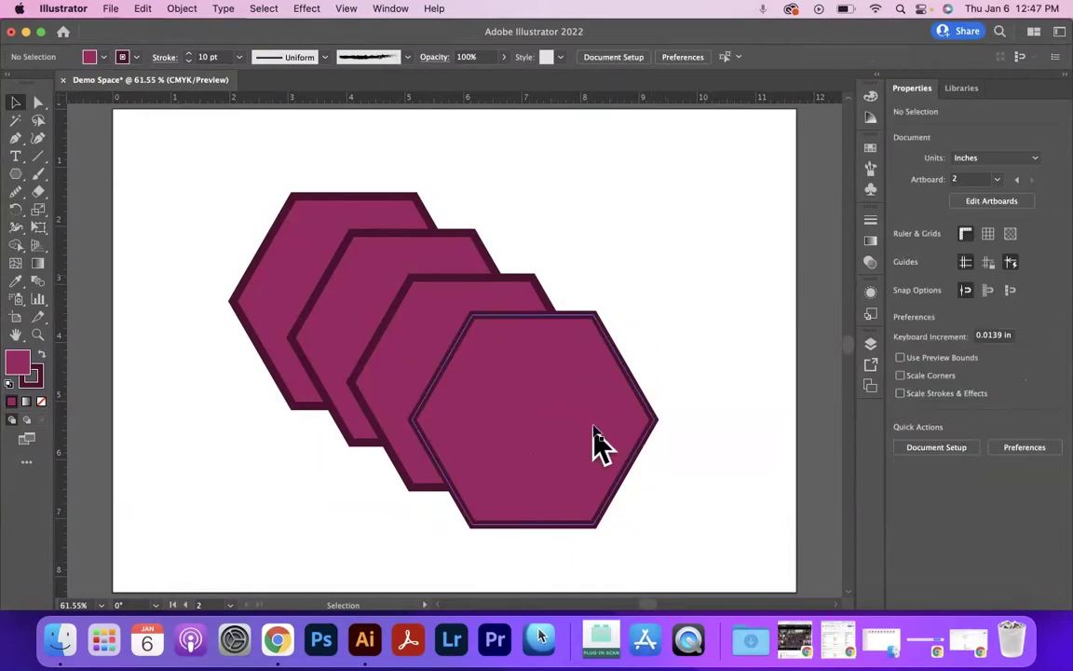
pyautogui.scroll(-1, 522, 369)
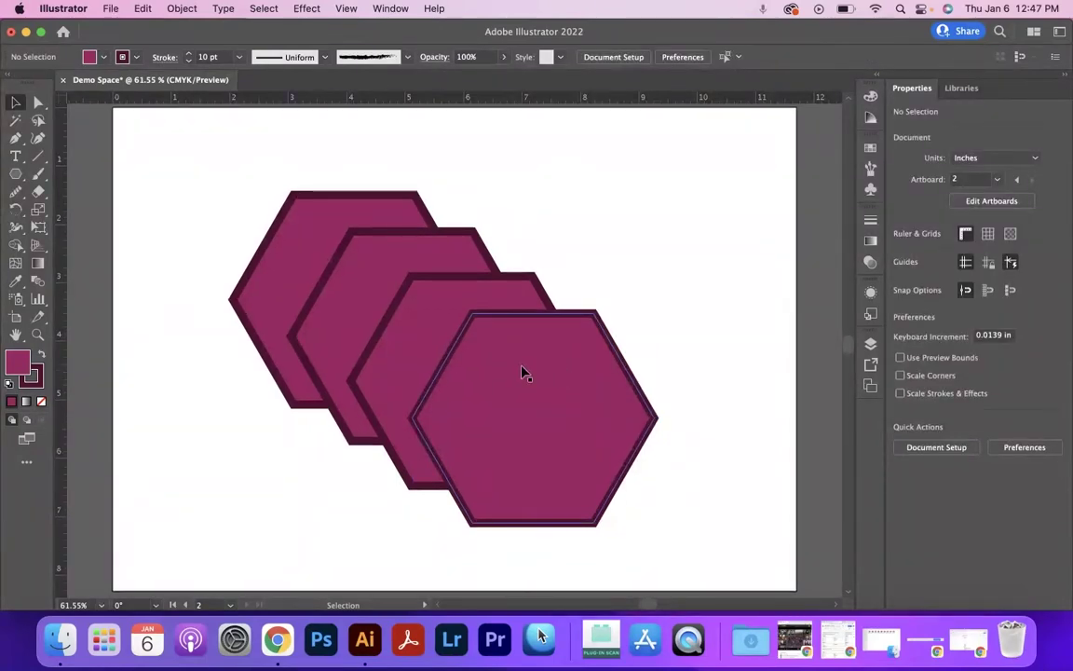
pyautogui.click(575, 370)
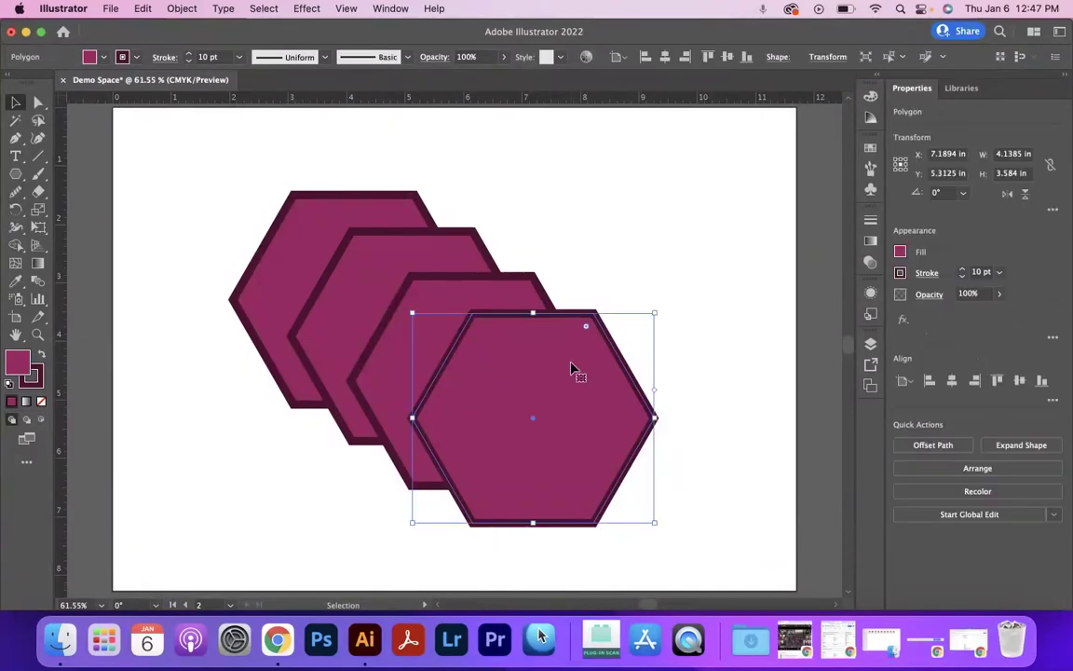
pyautogui.click(718, 364)
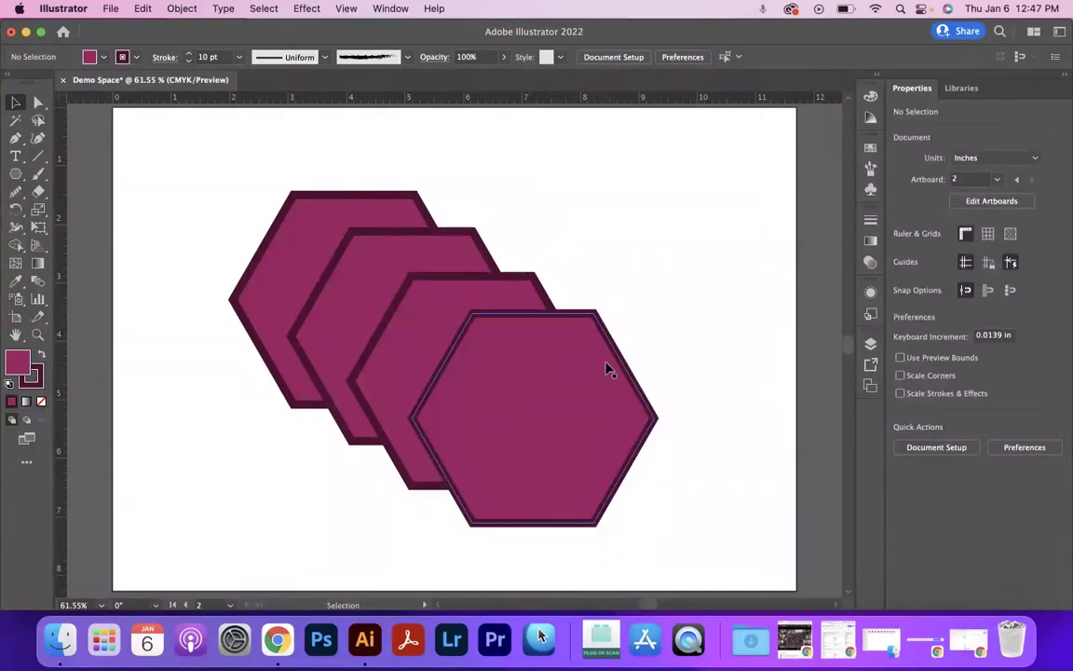
pyautogui.click(607, 369)
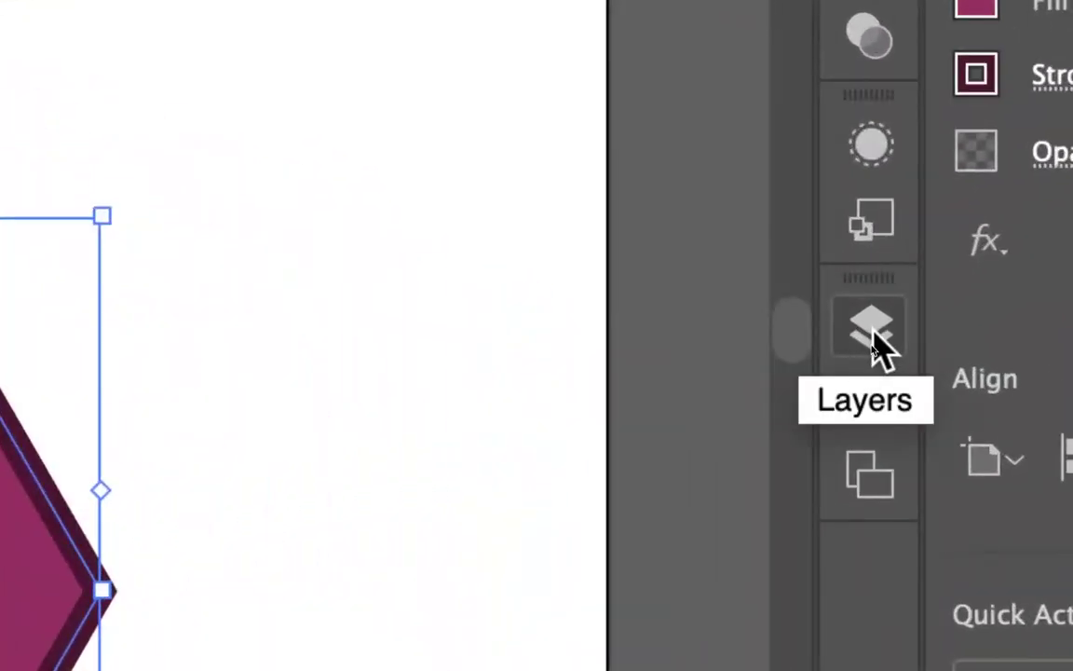
# Show the Layers panel and expand Layer 1 to list its objects.
pyautogui.click(870, 352)
pyautogui.click(358, 388)
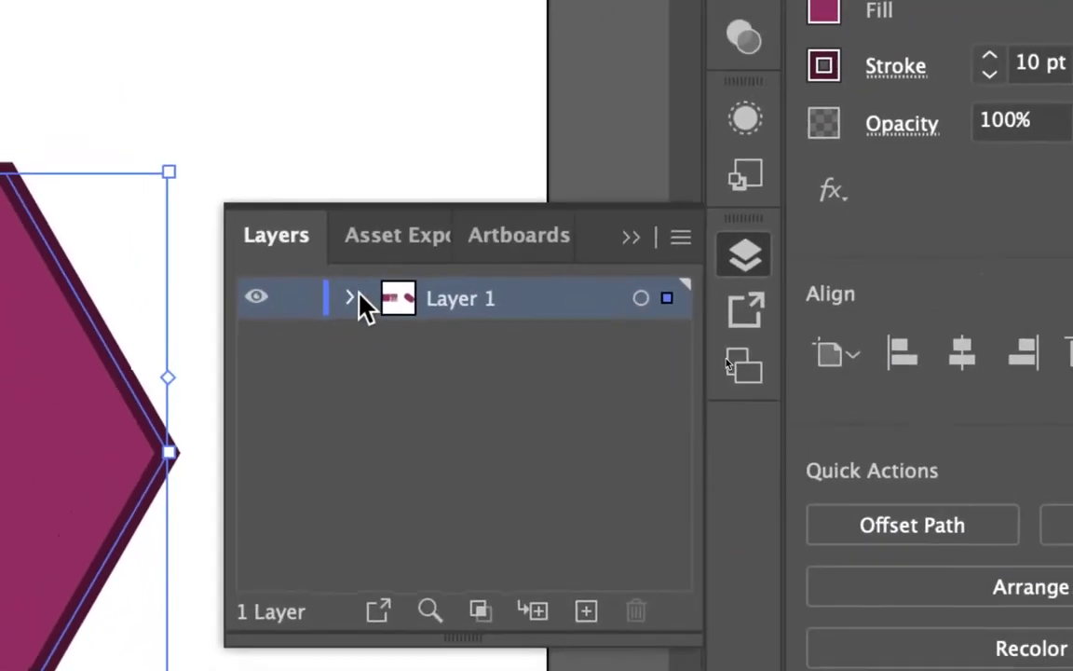
pyautogui.click(352, 298)
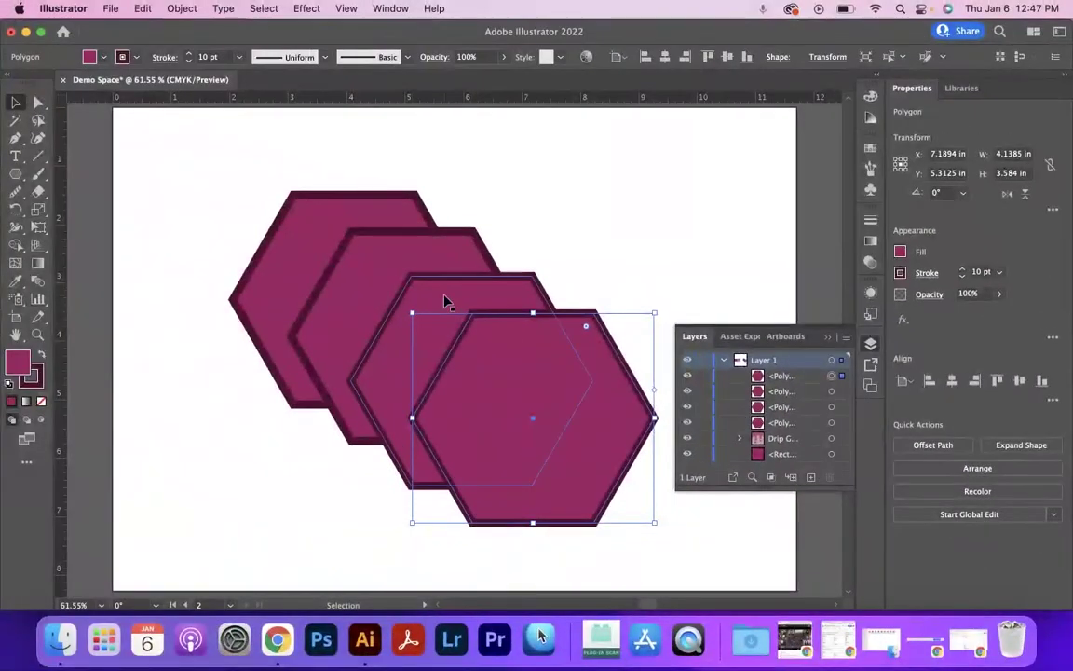
# Select each hexagon in turn, ending on the front hexagon's entry in the layers list.
pyautogui.click(340, 286)
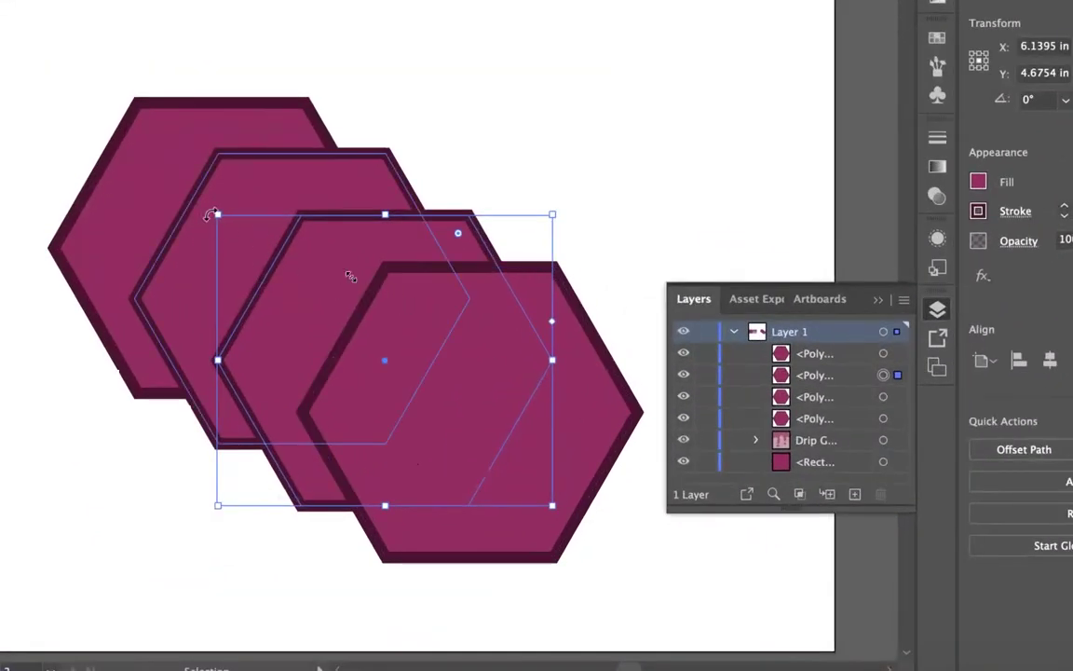
pyautogui.click(277, 205)
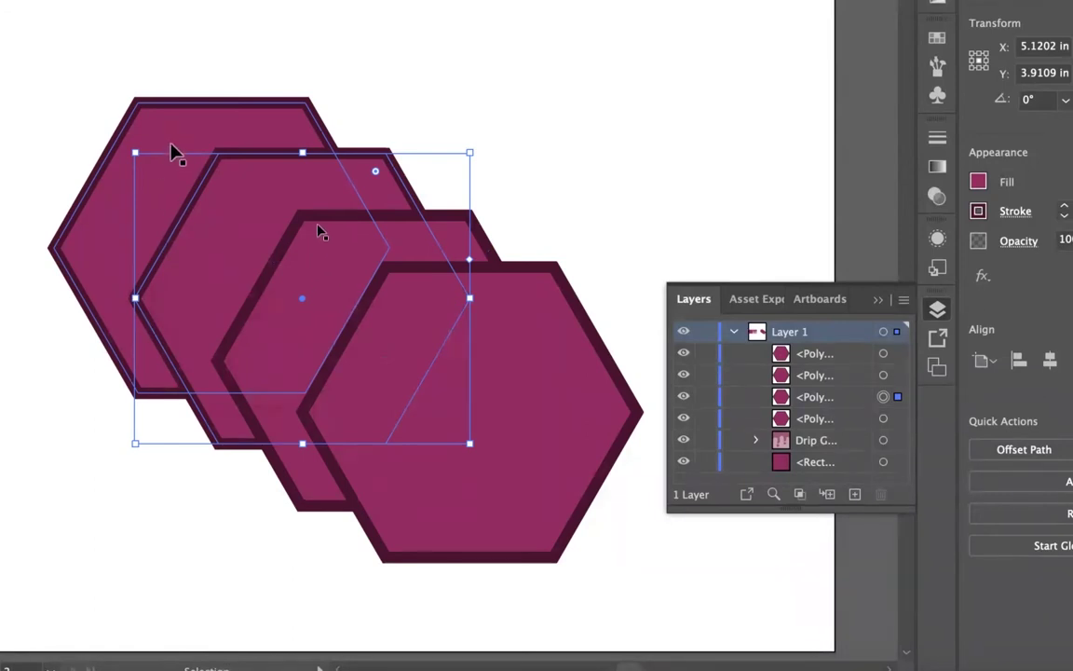
pyautogui.click(175, 149)
pyautogui.click(447, 334)
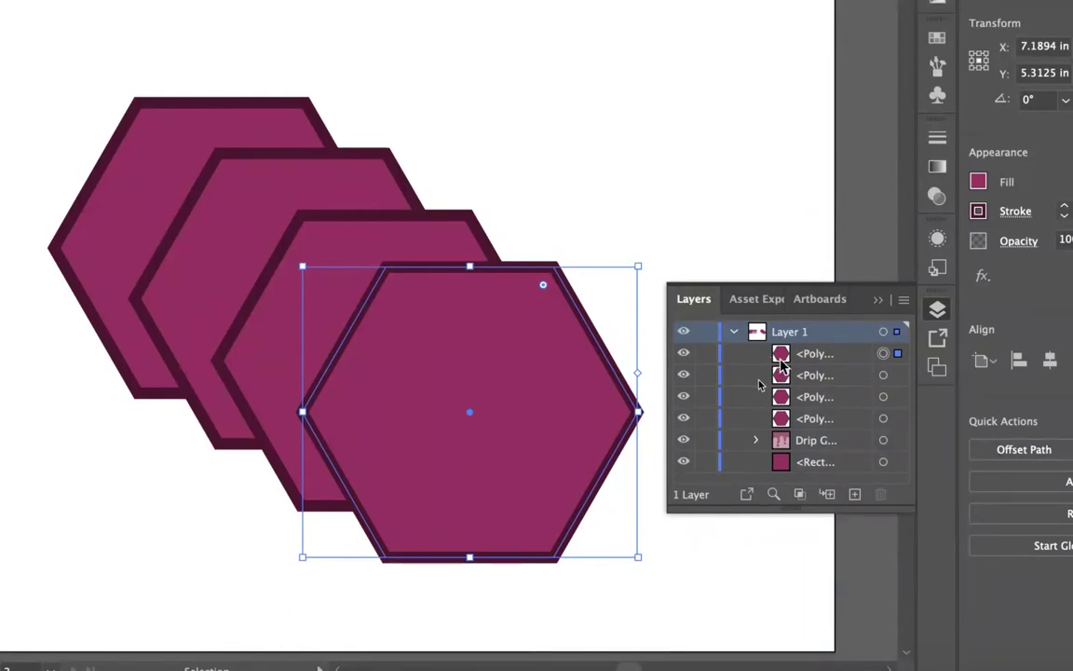
pyautogui.click(826, 355)
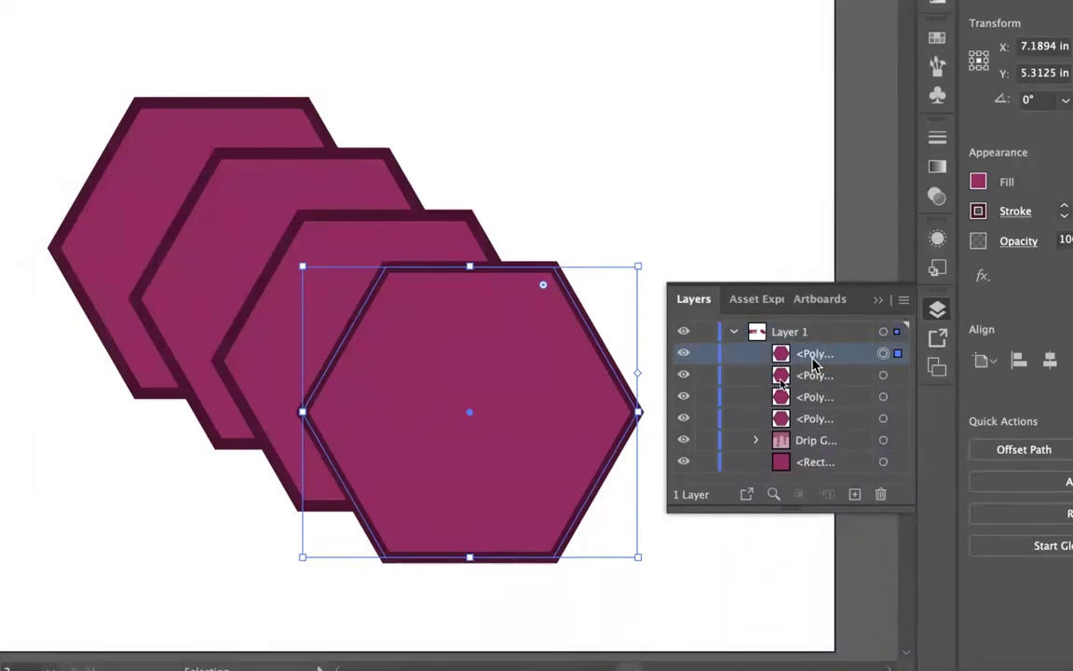
# Drag the <Polygon> rows in the Layers panel so the lower-right hexagon moves to the back.
pyautogui.moveTo(812, 363); pyautogui.dragTo(813, 430)
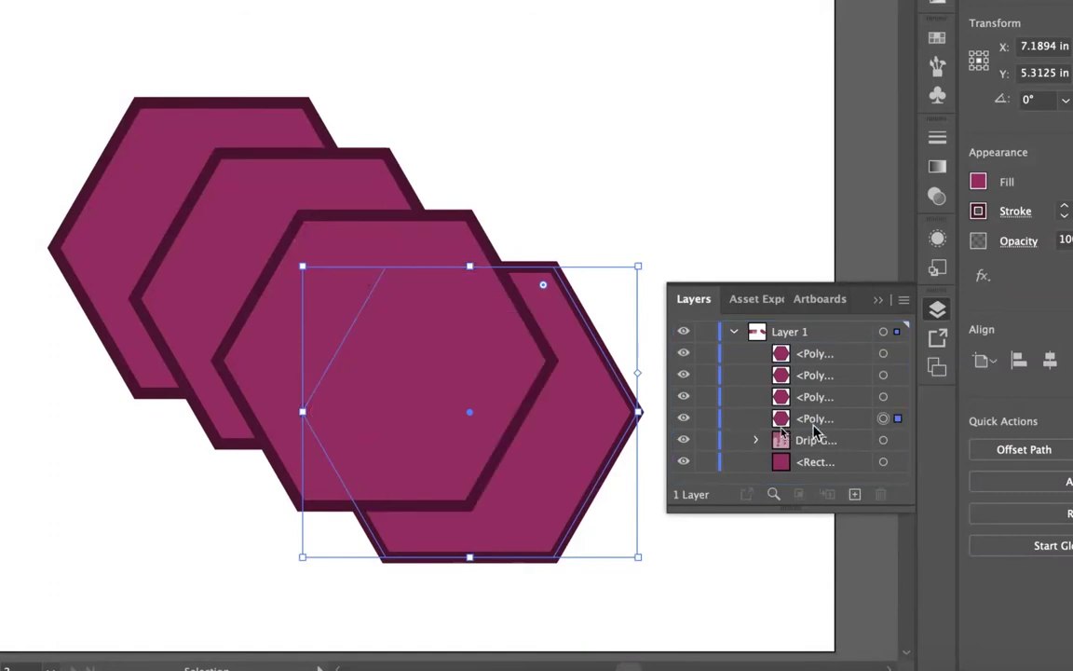
pyautogui.click(642, 247)
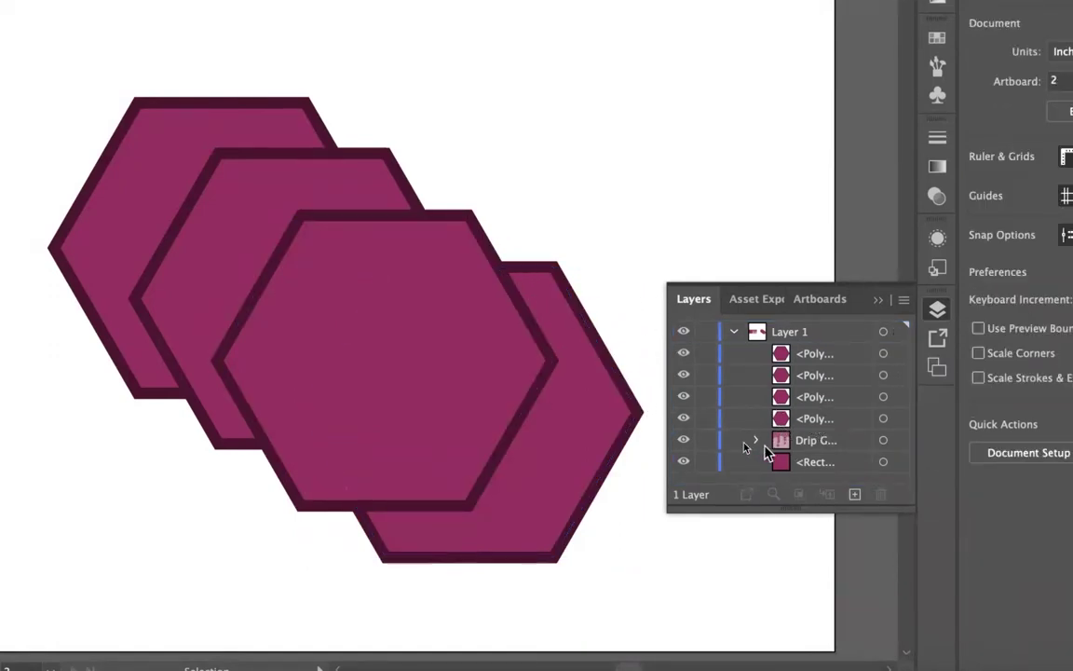
pyautogui.click(629, 430)
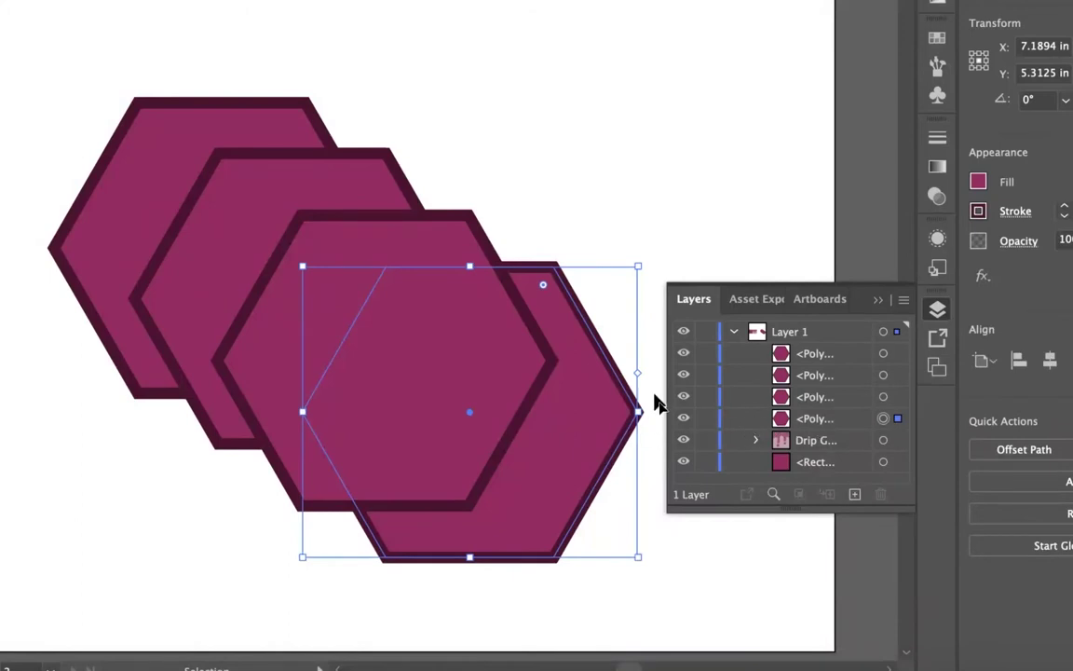
pyautogui.moveTo(814, 354); pyautogui.dragTo(812, 401)
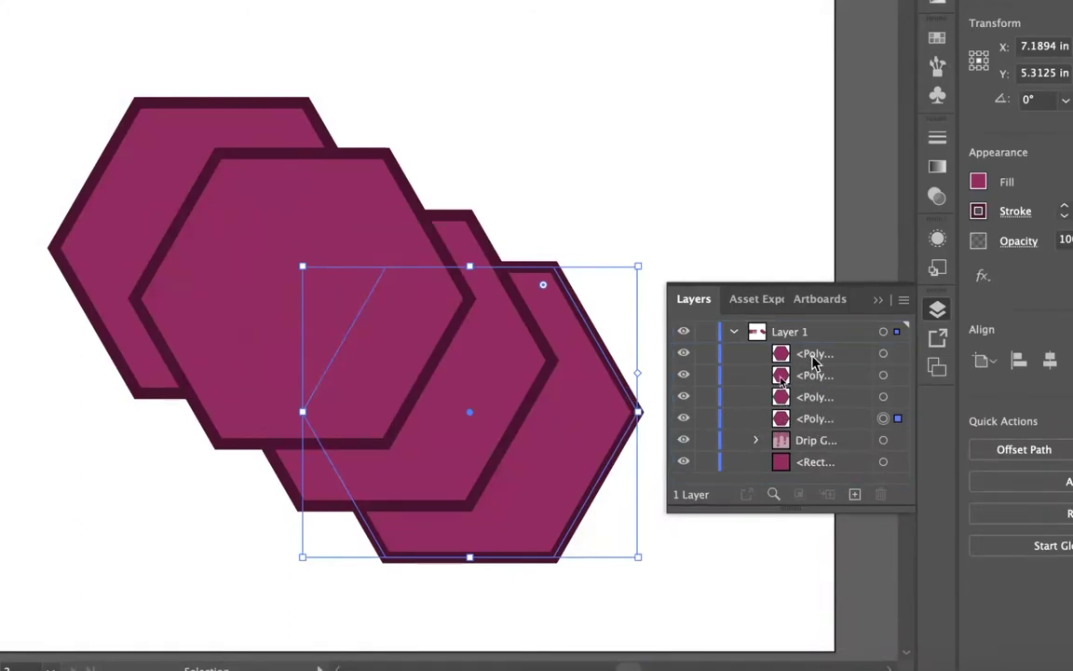
pyautogui.moveTo(814, 355); pyautogui.dragTo(810, 386)
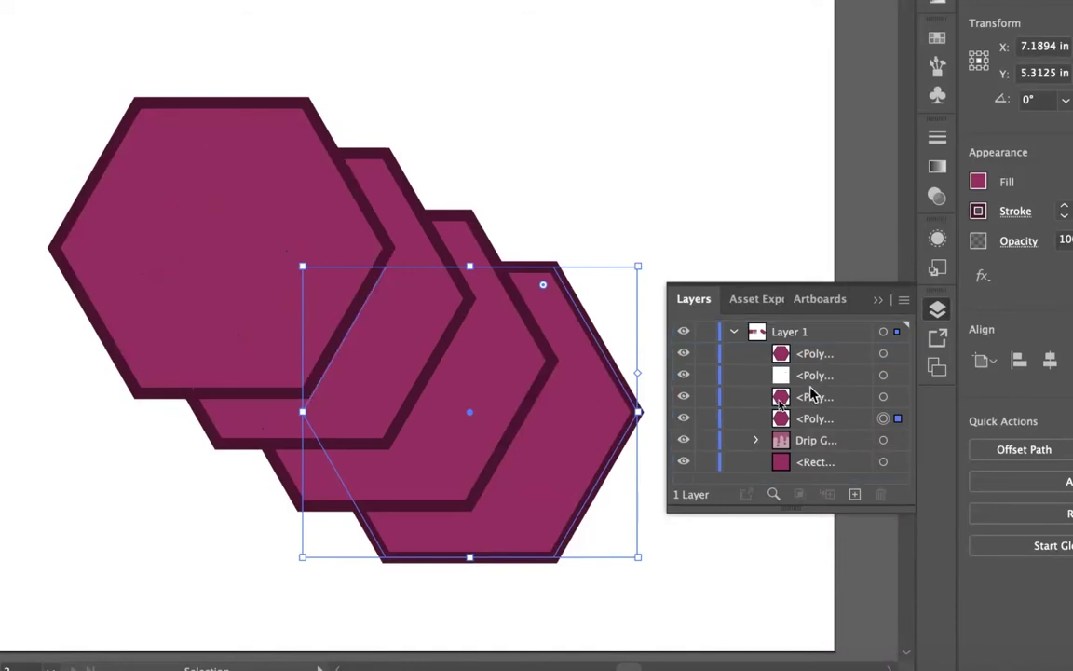
pyautogui.click(556, 143)
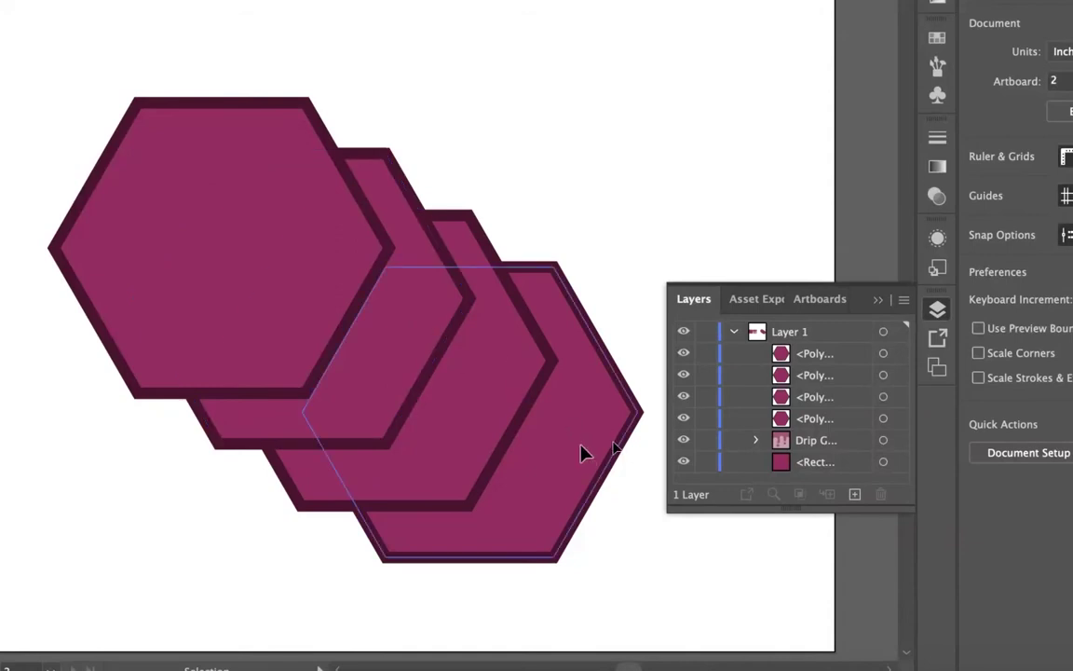
pyautogui.click(577, 447)
# Inspect the lower-right hexagon's Arrange submenu options, then dismiss it without changing the order.
pyautogui.rightClick(576, 439)
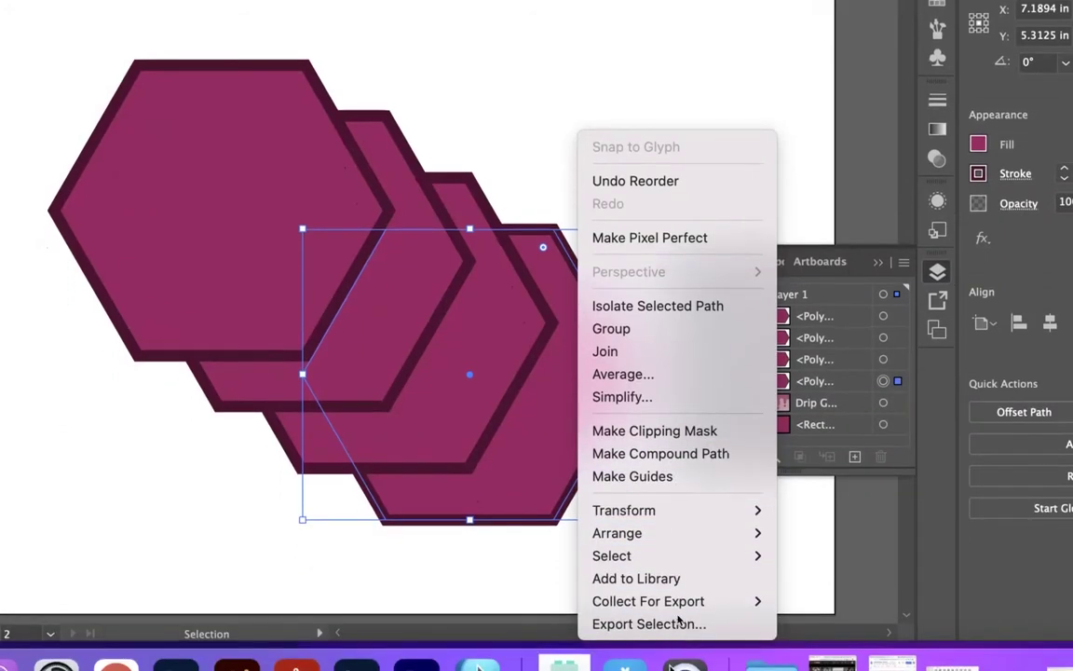
pyautogui.moveTo(670, 534)
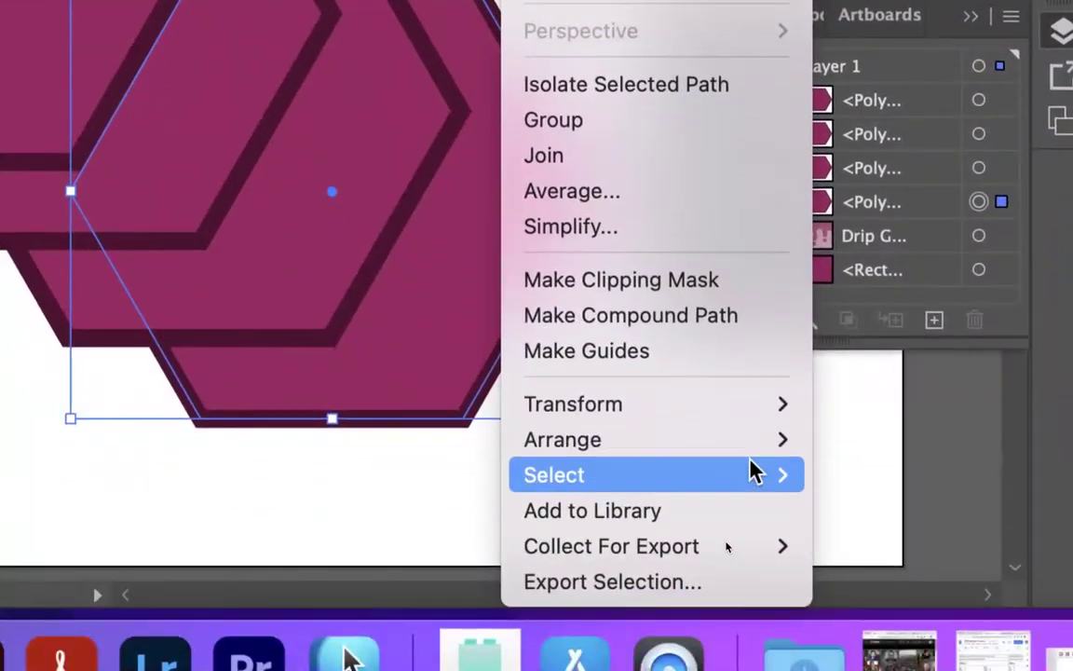
pyautogui.moveTo(755, 439)
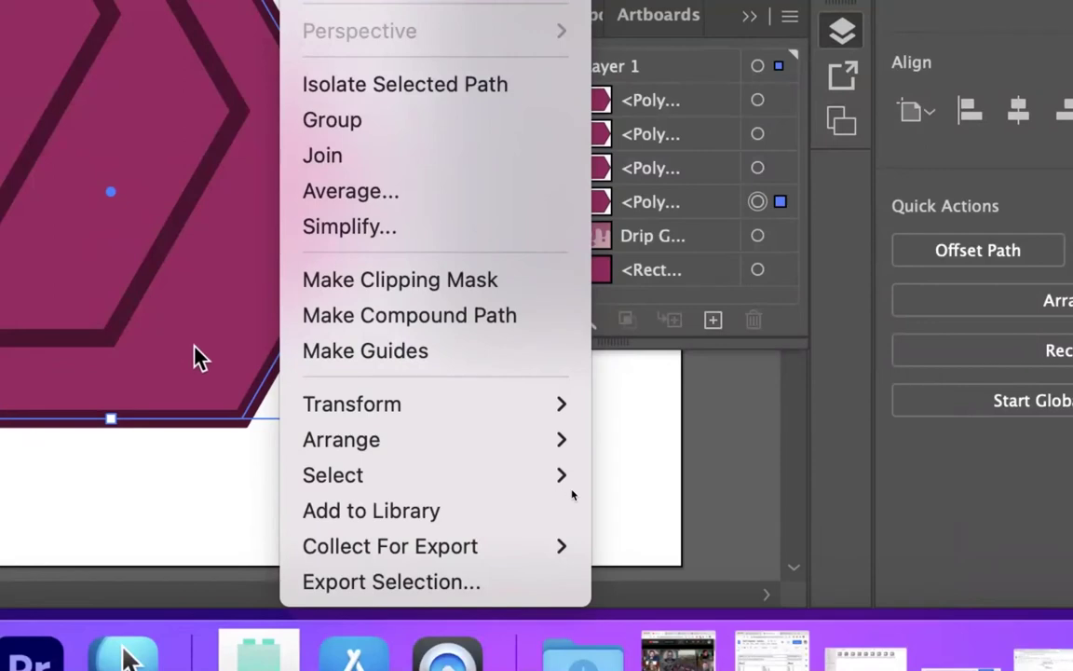
pyautogui.click(193, 352)
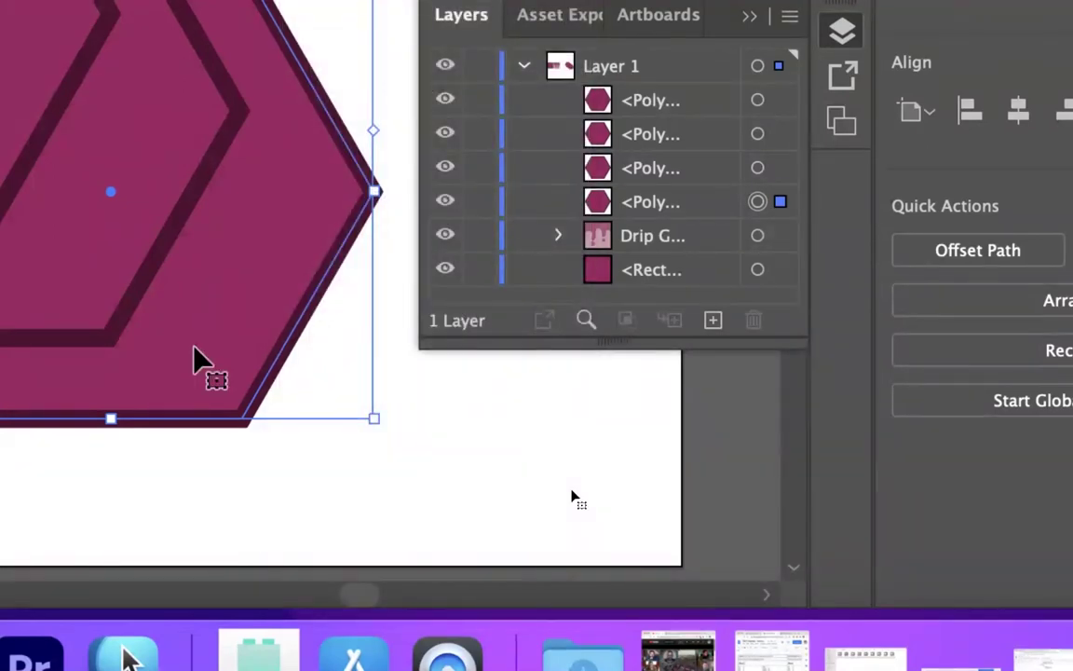
# Zoom in and back out, then try Bring Forward, Bring to Front and Send Backward on the lower-right hexagon.
pyautogui.press('super+equal')
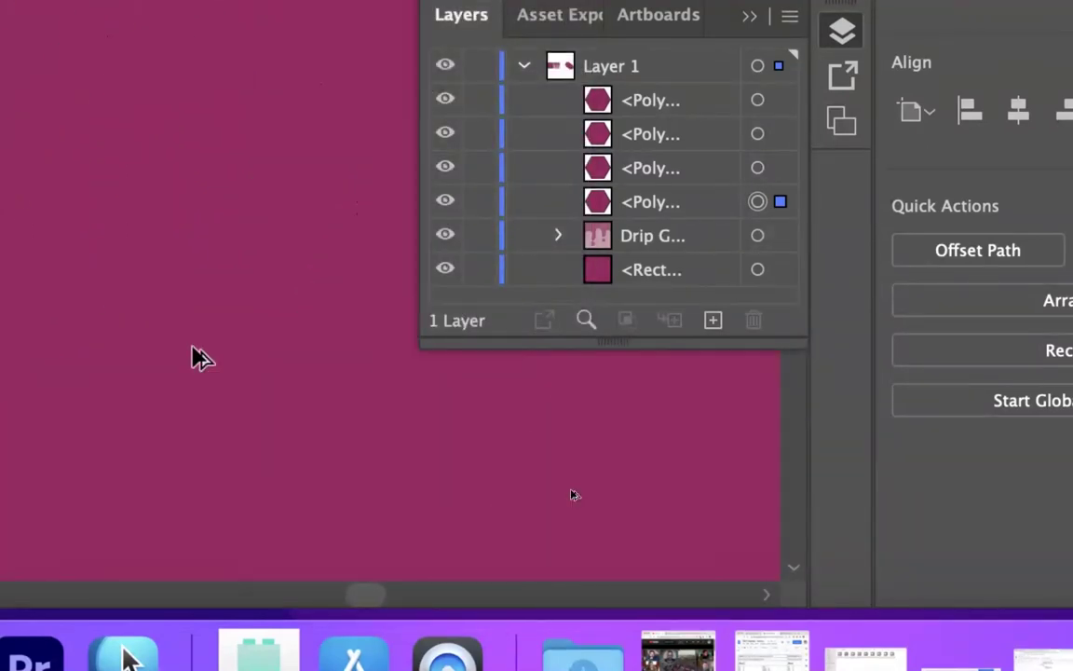
pyautogui.press('super+minus')
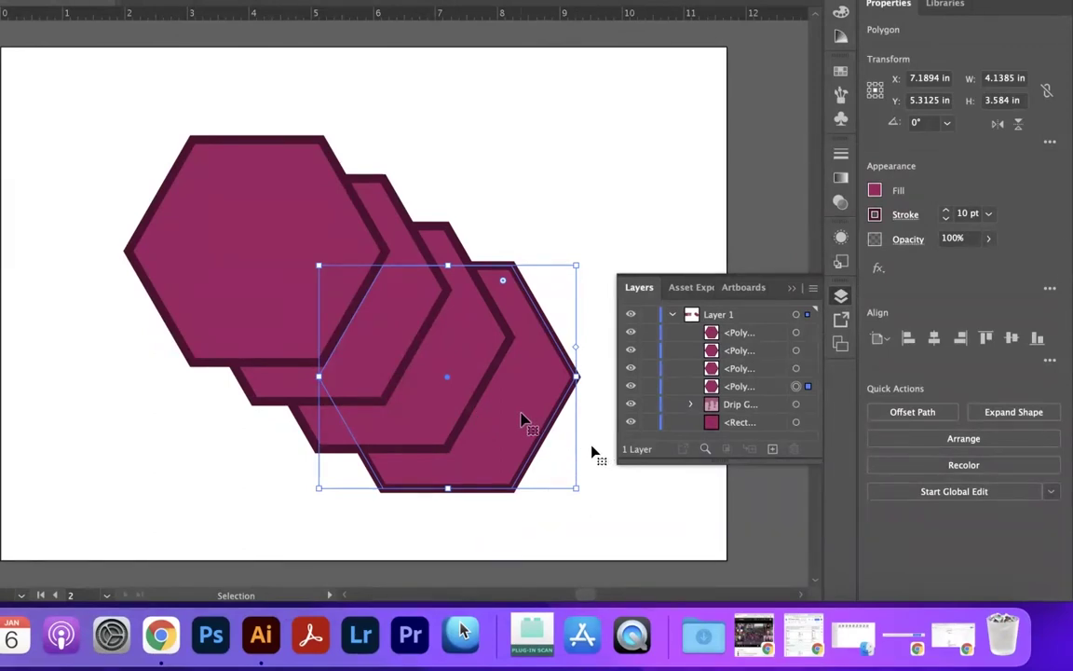
pyautogui.press('a')
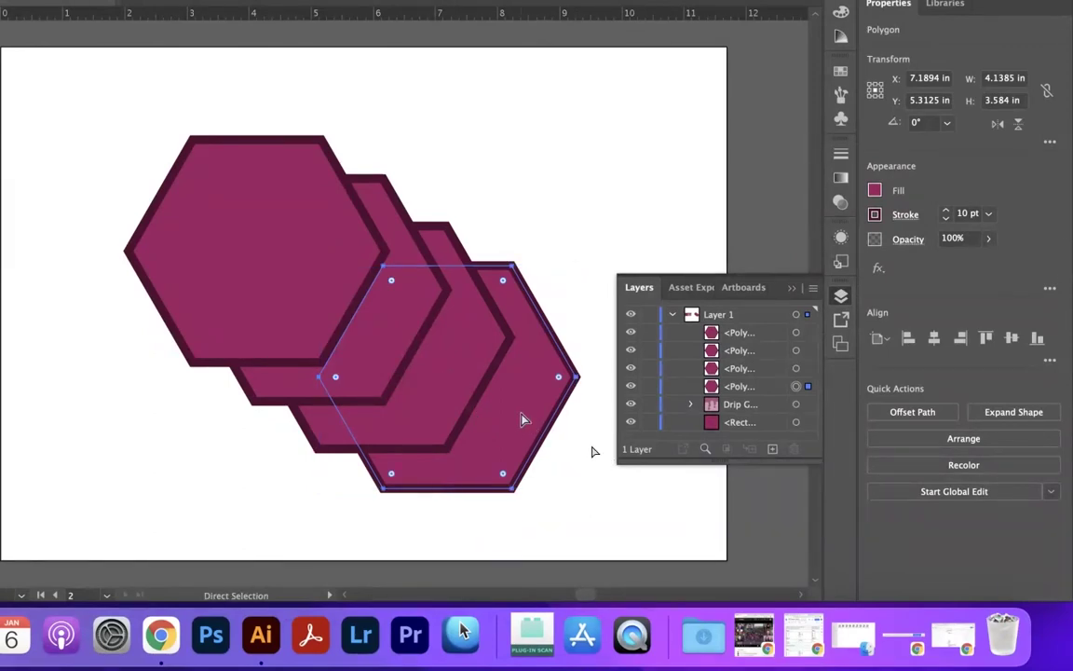
pyautogui.press('super+bracketright')
pyautogui.press('shift+super+bracketright')
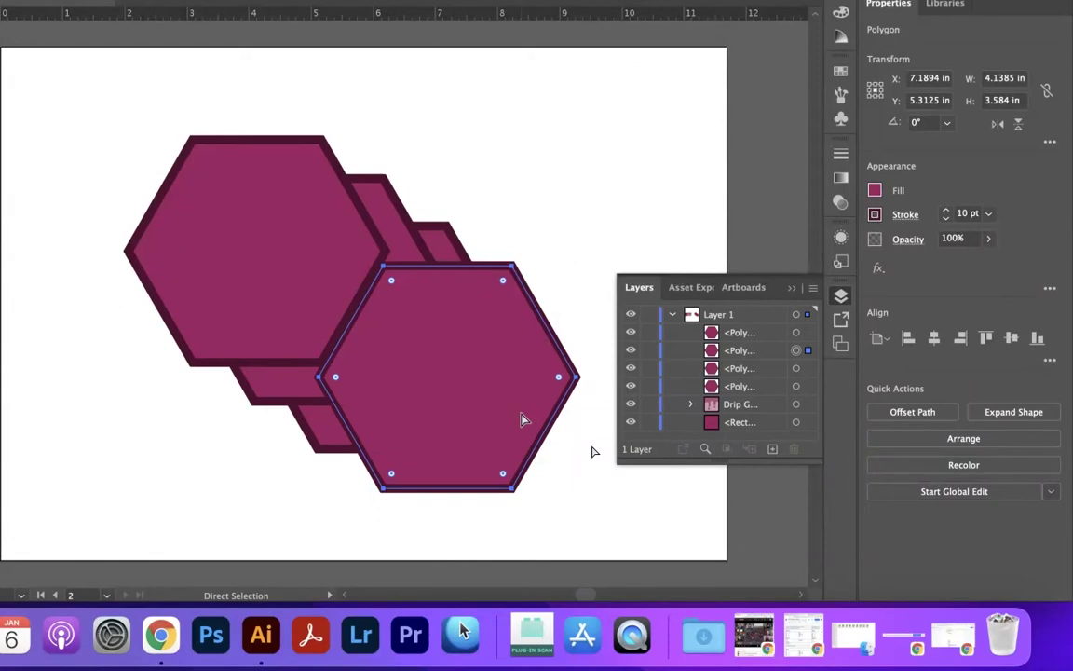
pyautogui.press('super+bracketleft')
pyautogui.press('super+bracketleft')
pyautogui.press('super+bracketleft')
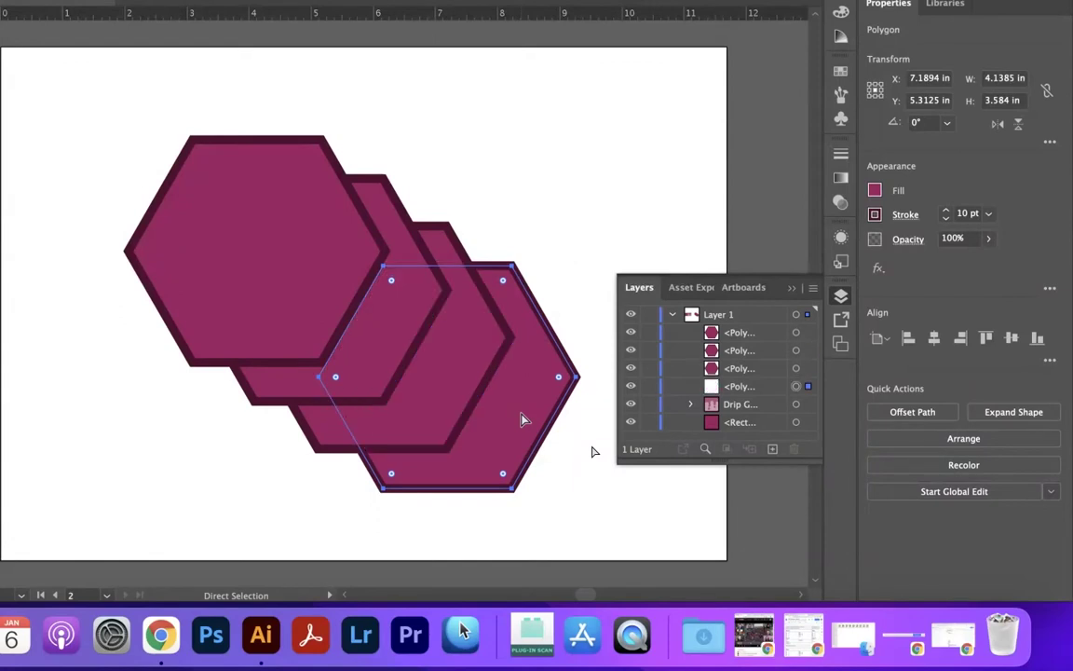
# Step the lower-right hexagon back and forth with Cmd+] and Cmd+[ until it sits below the Drip Group.
pyautogui.press('super+bracketright')
pyautogui.press('super+bracketright')
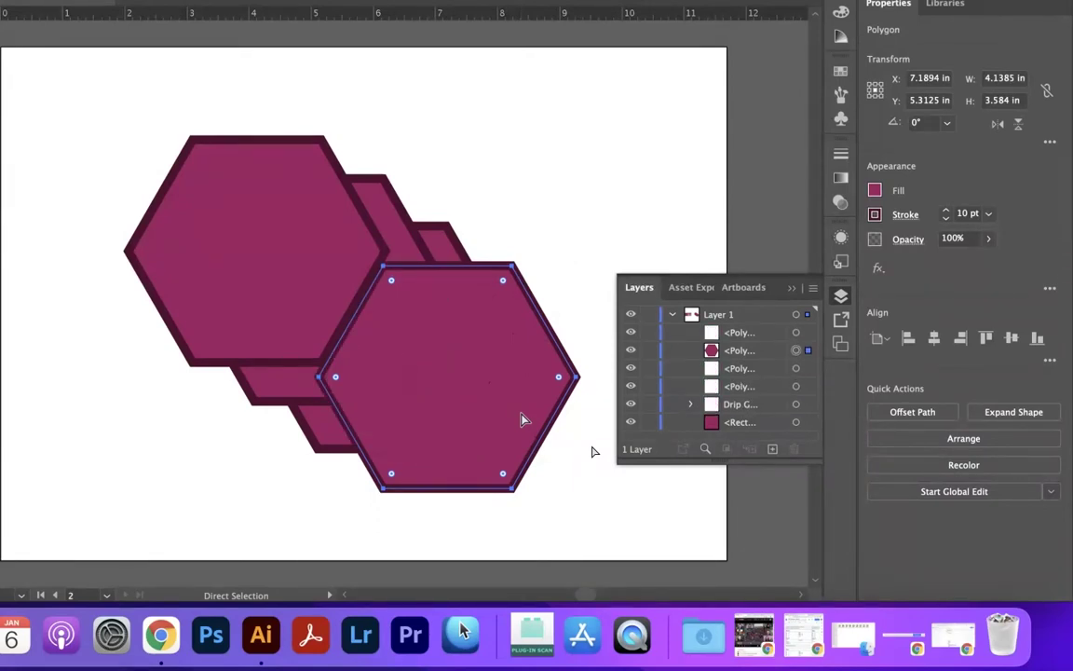
pyautogui.press('super+bracketleft')
pyautogui.press('super+bracketleft')
pyautogui.press('super+bracketright')
pyautogui.press('super+bracketright')
pyautogui.press('super+bracketleft')
pyautogui.press('super+bracketright')
pyautogui.press('super+bracketleft')
pyautogui.press('super+bracketleft')
pyautogui.press('super+bracketright')
pyautogui.press('super+bracketright')
pyautogui.press('super+bracketleft')
pyautogui.press('super+bracketleft')
pyautogui.press('super+bracketleft')
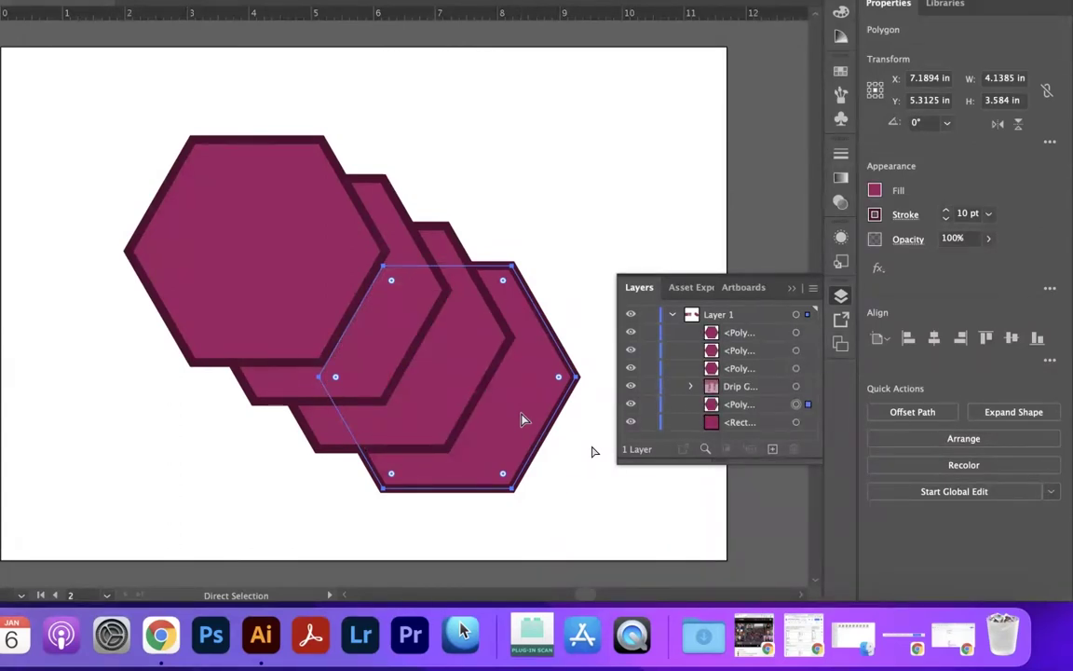
# Select the back-right and middle-right hexagons together.
pyautogui.press('v')
pyautogui.click(545, 237)
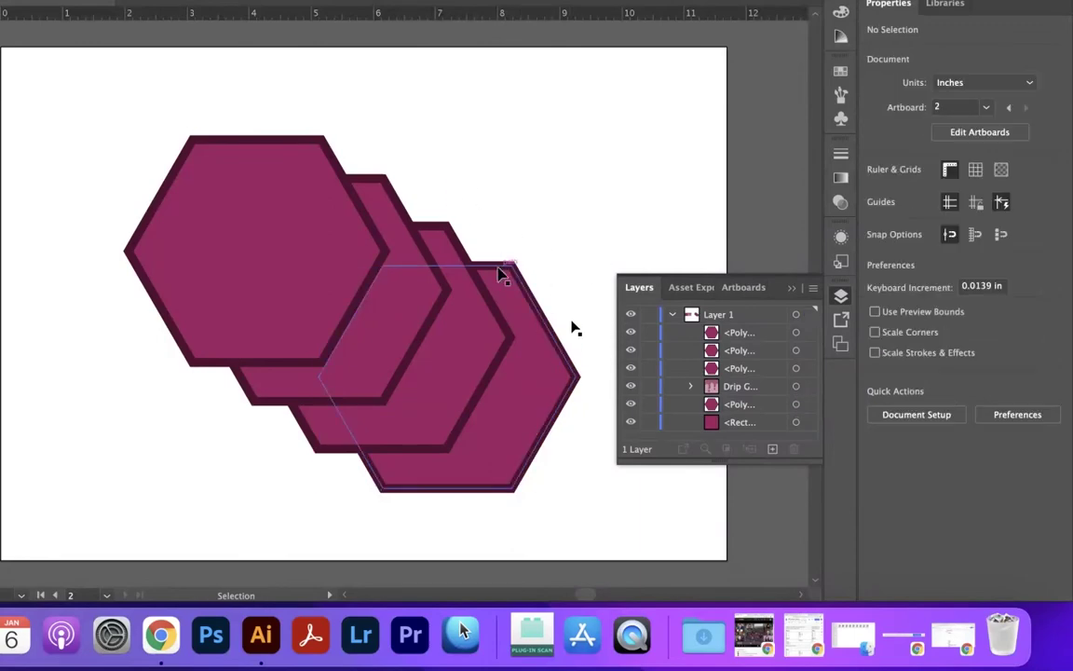
pyautogui.click(525, 300)
pyautogui.keyDown('shift'); pyautogui.click(474, 331); pyautogui.keyUp('shift')
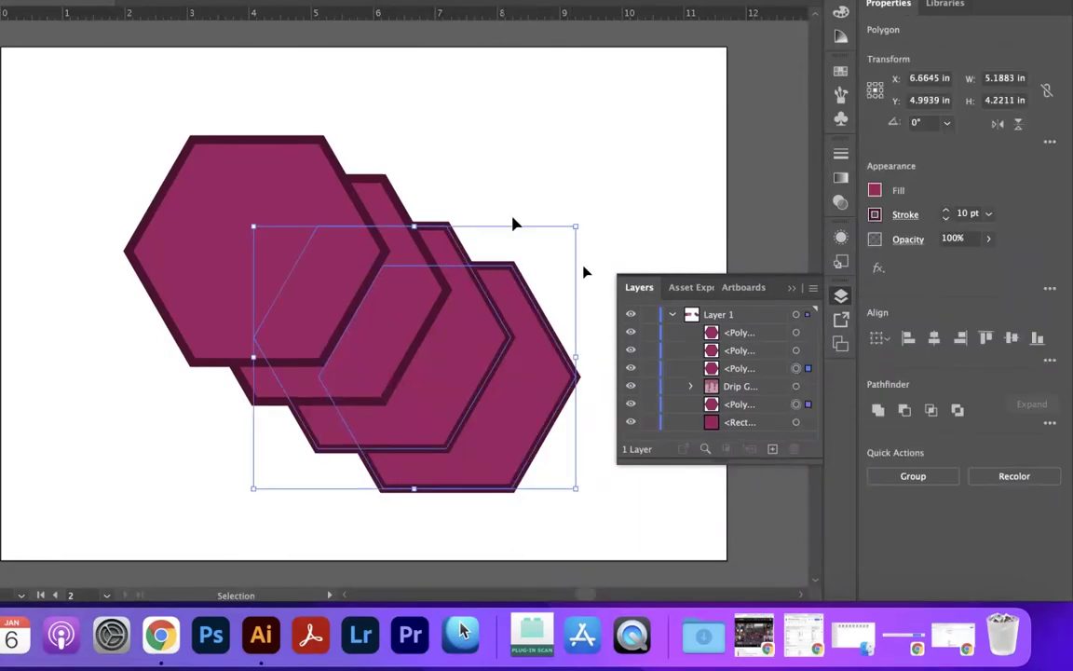
# Send the two right hexagons back one step with Cmd+[, undoing trial moves, then deselect.
pyautogui.press('a')
pyautogui.press('super+bracketright')
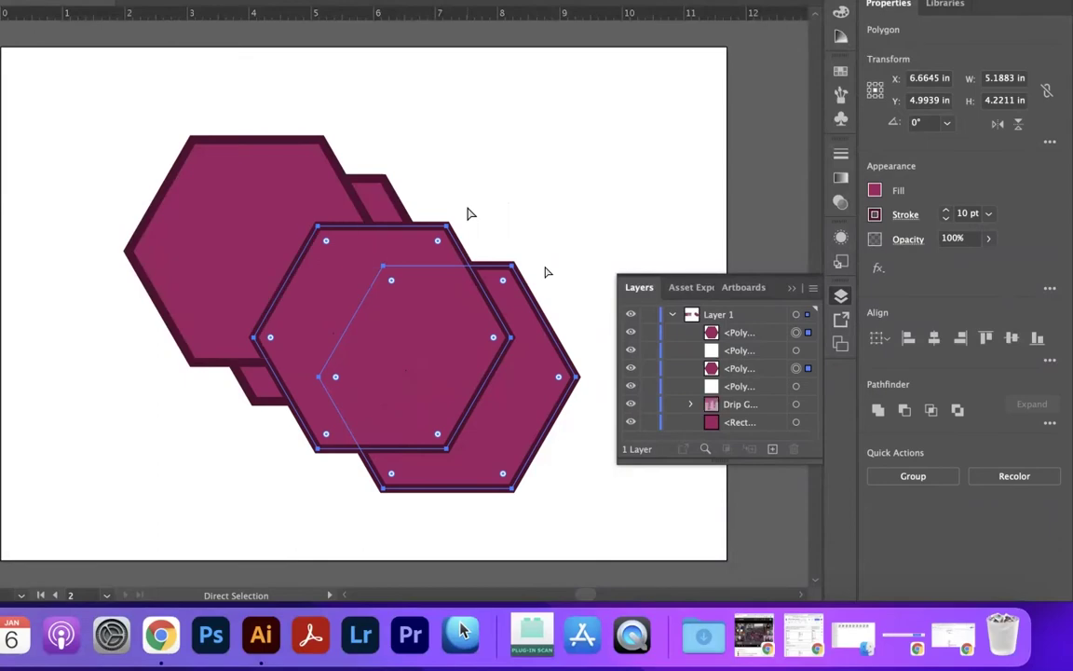
pyautogui.press('super+z')
pyautogui.press('super+shift+bracketright')
pyautogui.press('super+z')
pyautogui.press('super+bracketleft')
pyautogui.press('super+z')
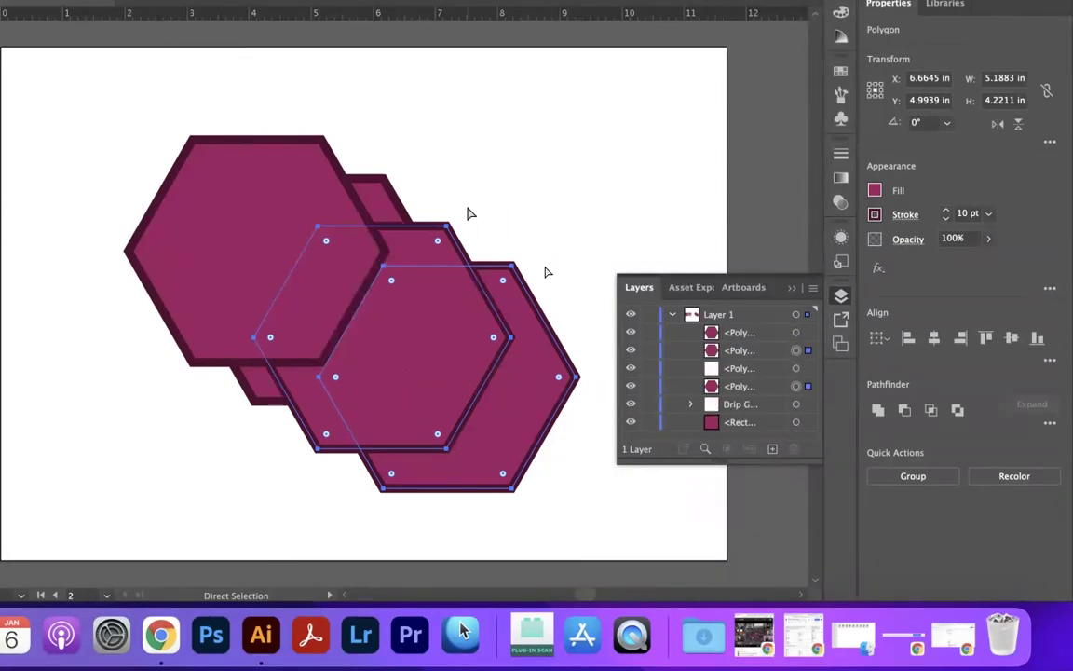
pyautogui.press('super+shift+bracketright')
pyautogui.press('super+z')
pyautogui.press('super+bracketleft')
pyautogui.press('v')
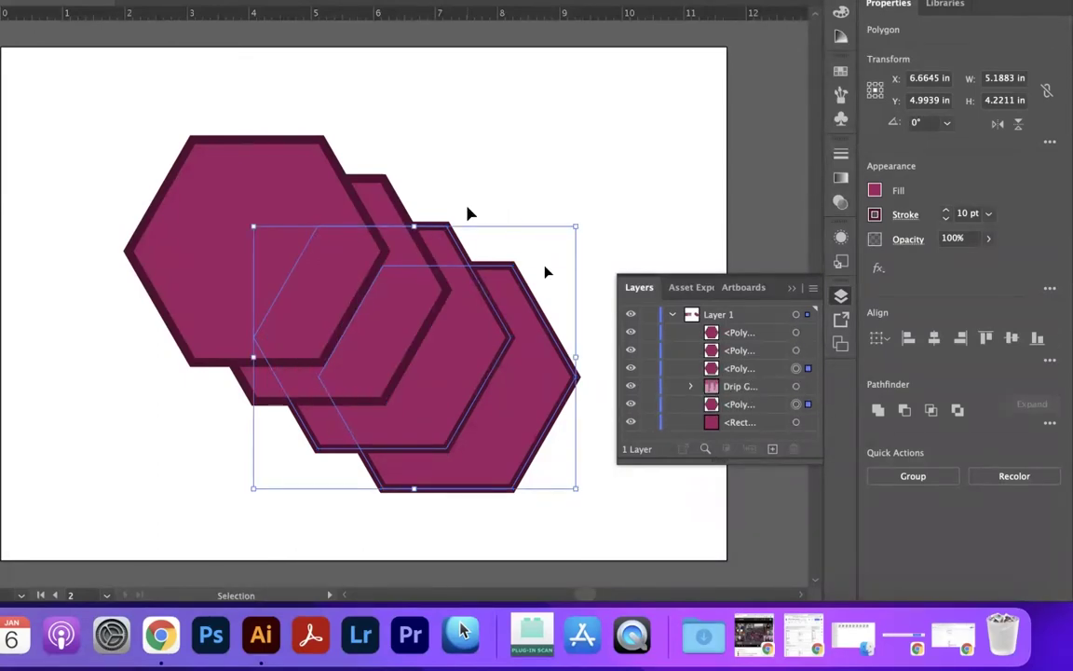
pyautogui.click(469, 215)
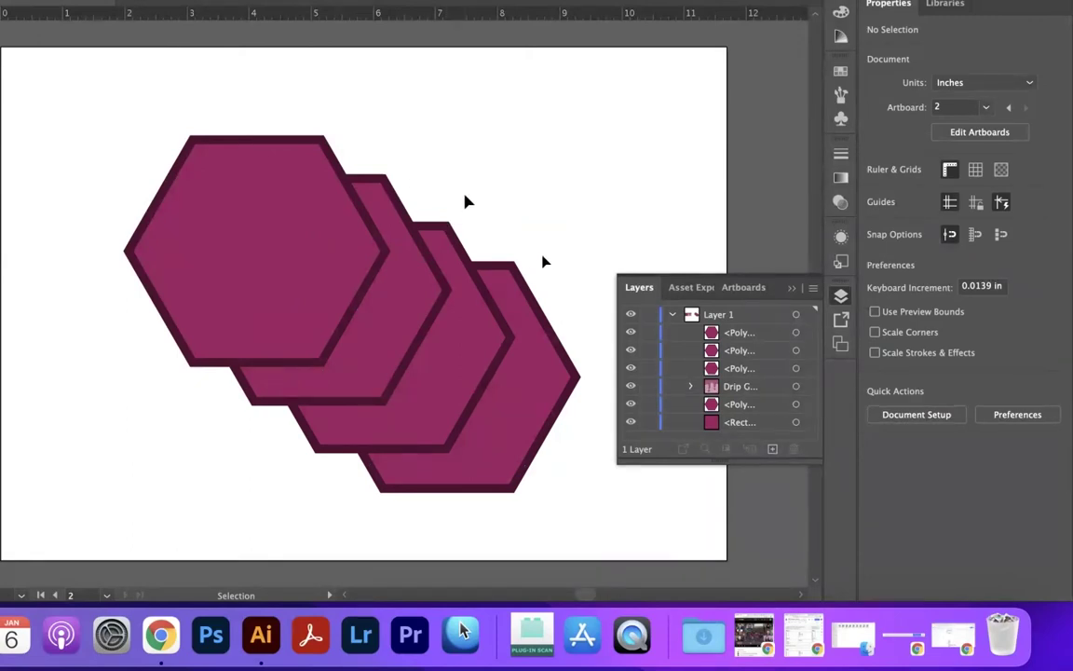
# Create Layer 2 and draw a rectangle over the upper-right hexagons.
pyautogui.click(674, 315)
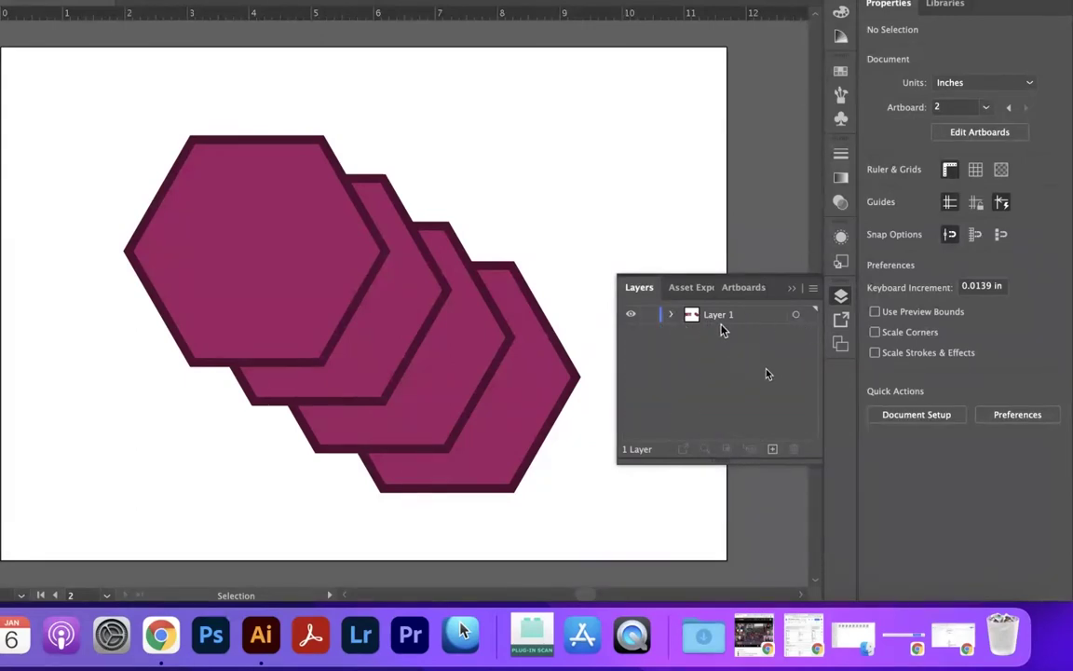
pyautogui.click(772, 449)
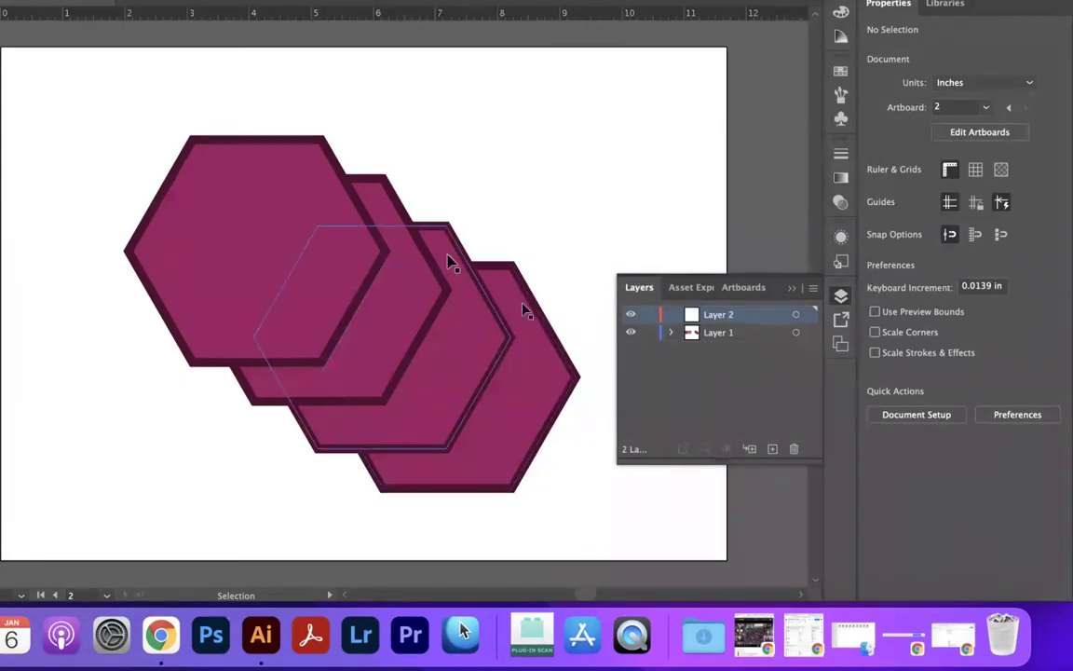
pyautogui.press('b')
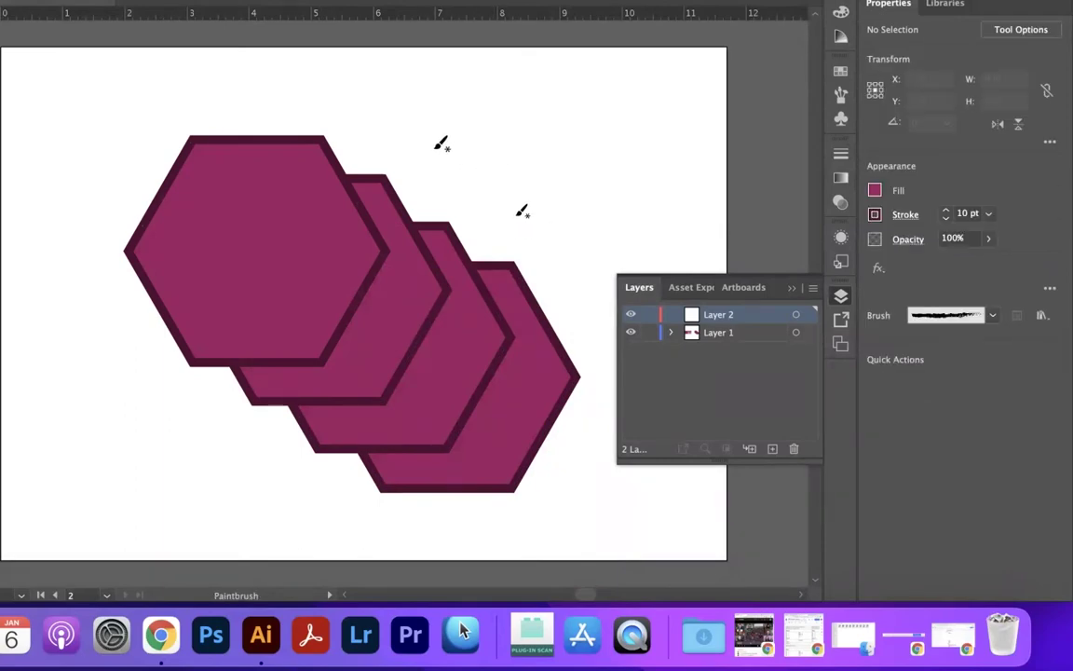
pyautogui.press('m')
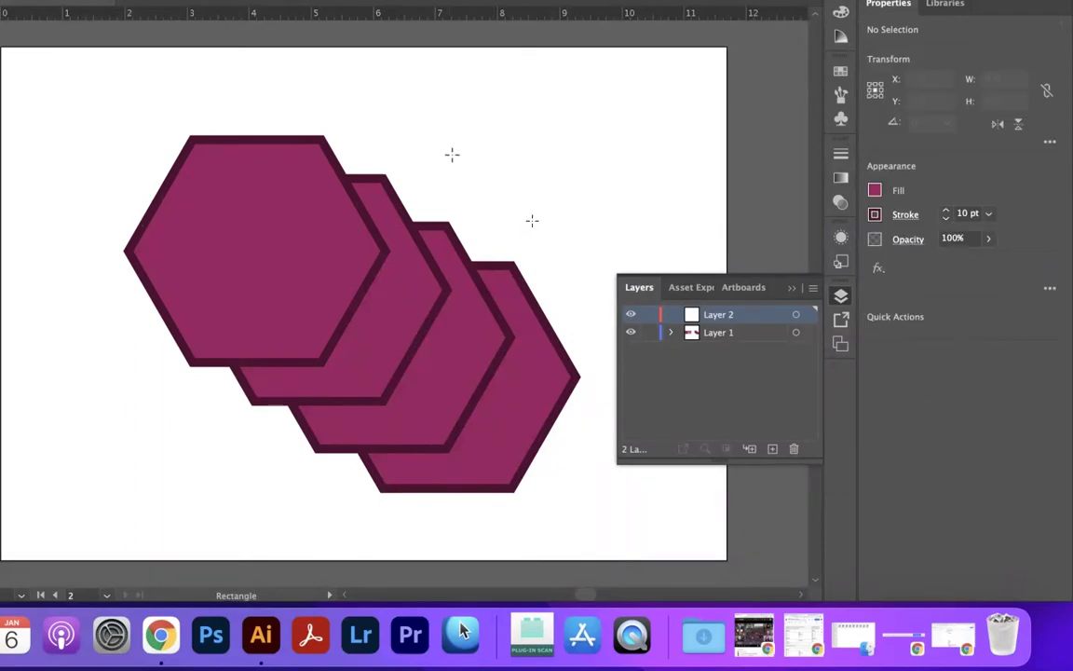
pyautogui.moveTo(555, 147)
pyautogui.mouseDown()
pyautogui.moveTo(524, 161)
pyautogui.moveTo(320, 372)
pyautogui.moveTo(330, 346)
pyautogui.mouseUp()
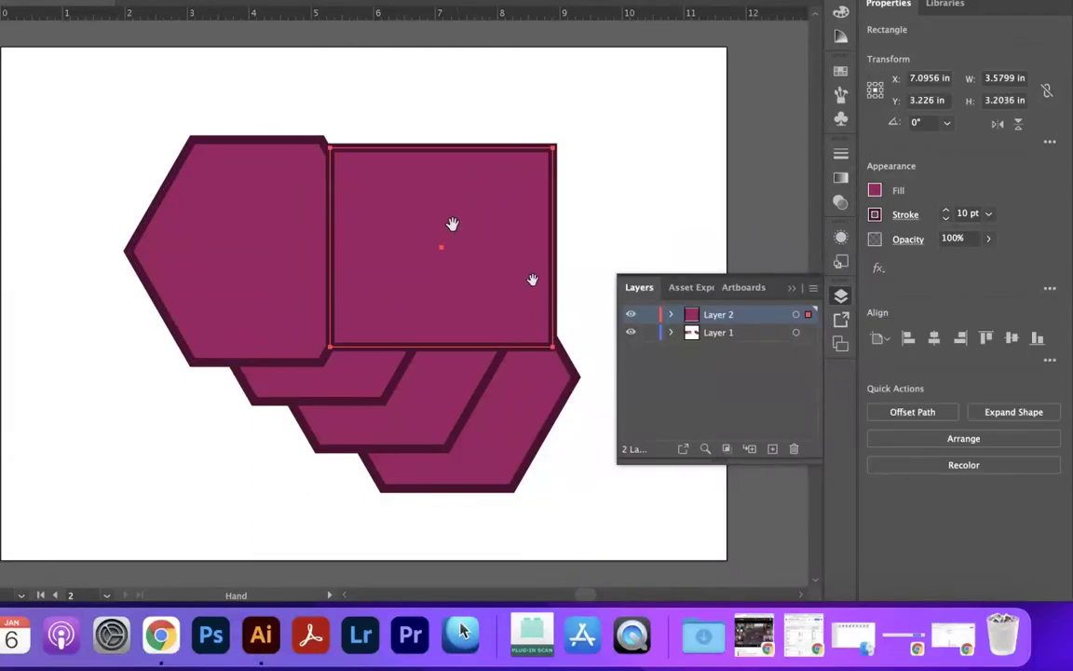
pyautogui.moveTo(532, 277)
pyautogui.mouseDown()
pyautogui.moveTo(599, 215)
pyautogui.moveTo(542, 282)
pyautogui.mouseUp()
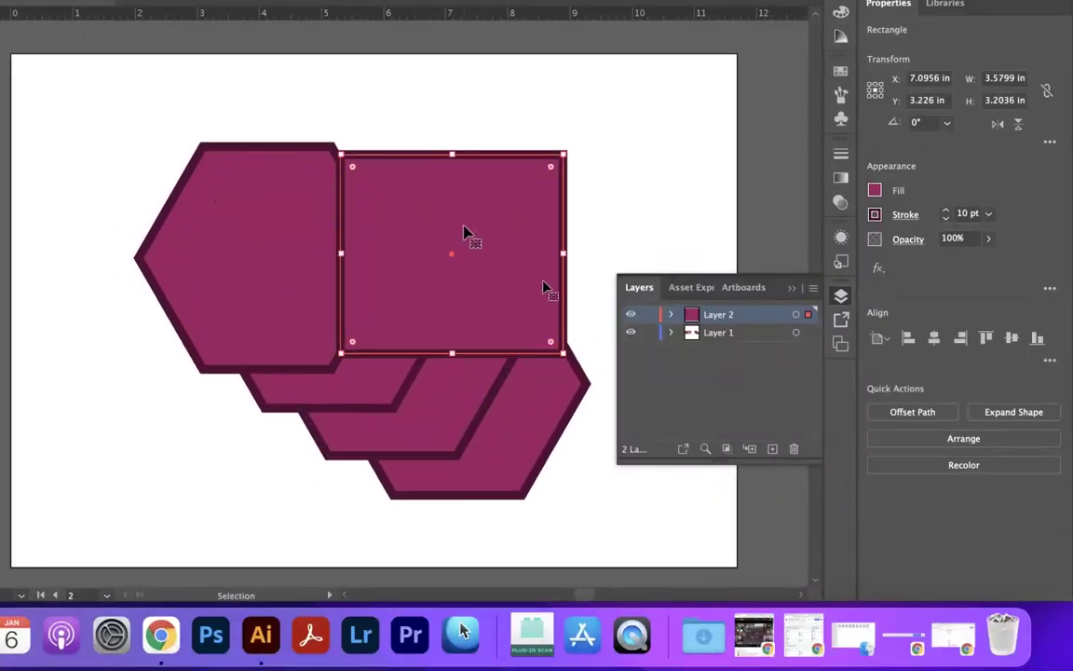
pyautogui.moveTo(467, 232); pyautogui.dragTo(520, 160)
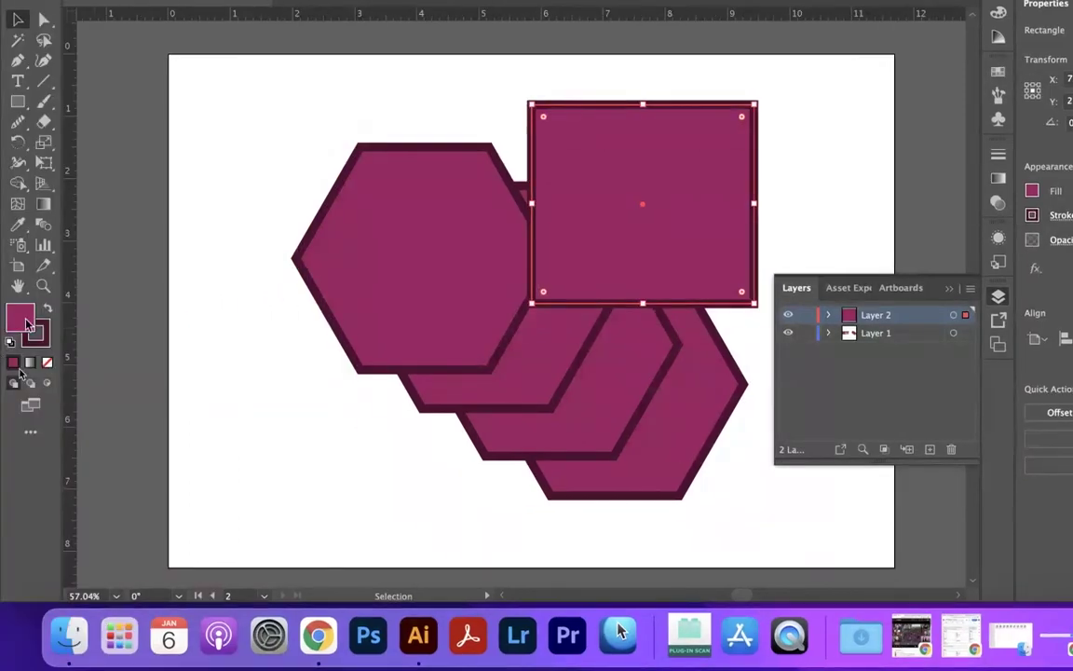
# Give the rectangle a white fill and a 16 pt black stroke.
pyautogui.click(11, 342)
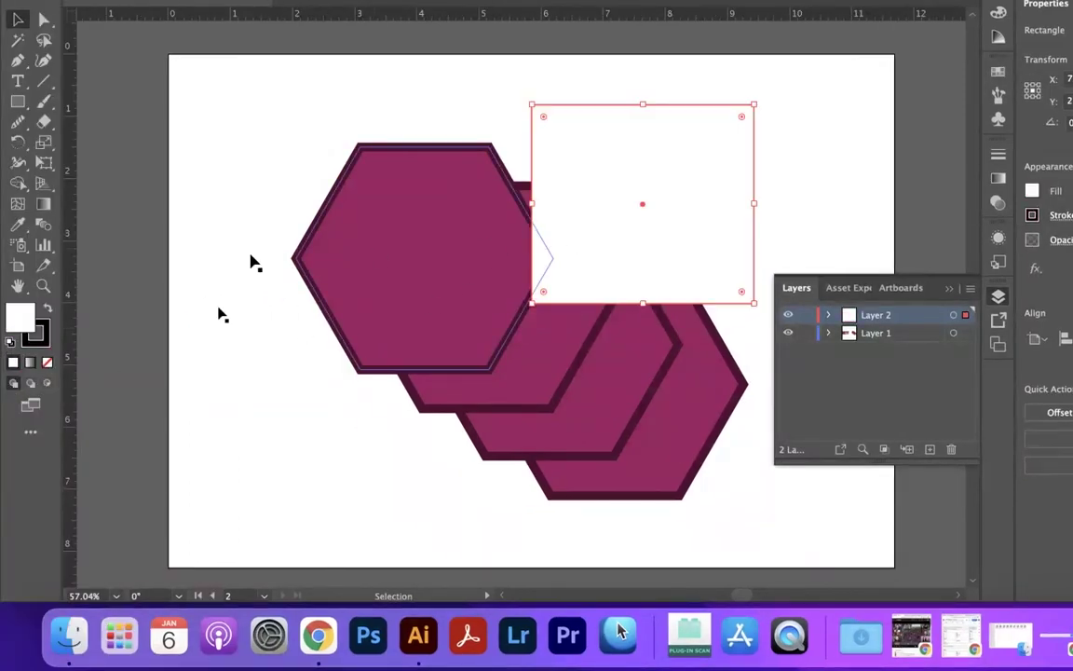
pyautogui.click(43, 337)
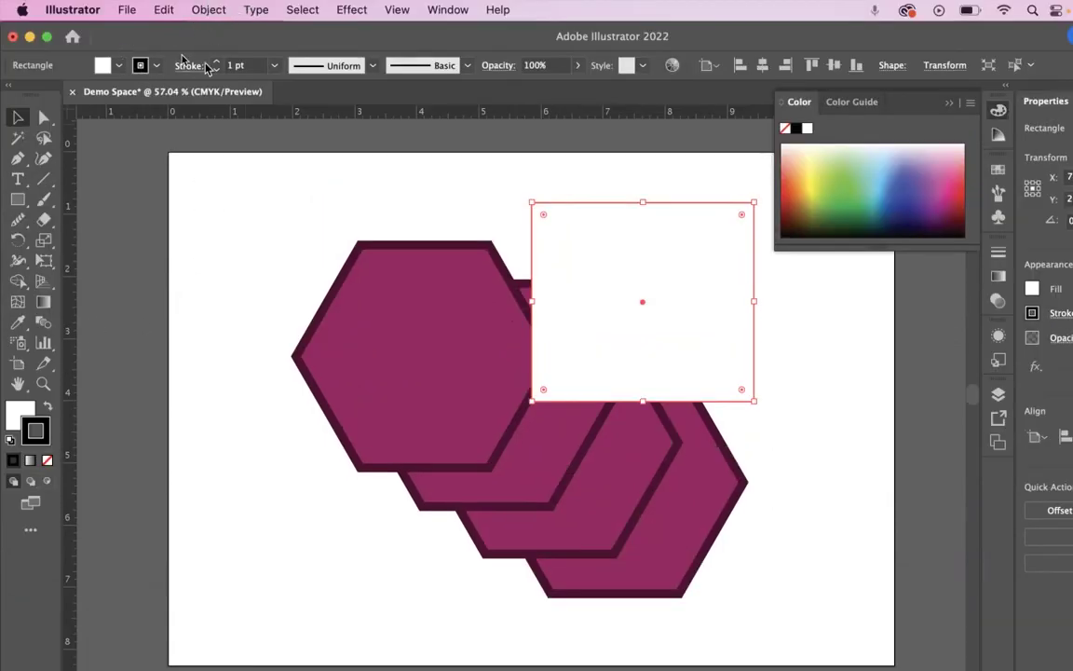
pyautogui.click(217, 65)
pyautogui.click(217, 65)
pyautogui.click(217, 65)
pyautogui.click(217, 65)
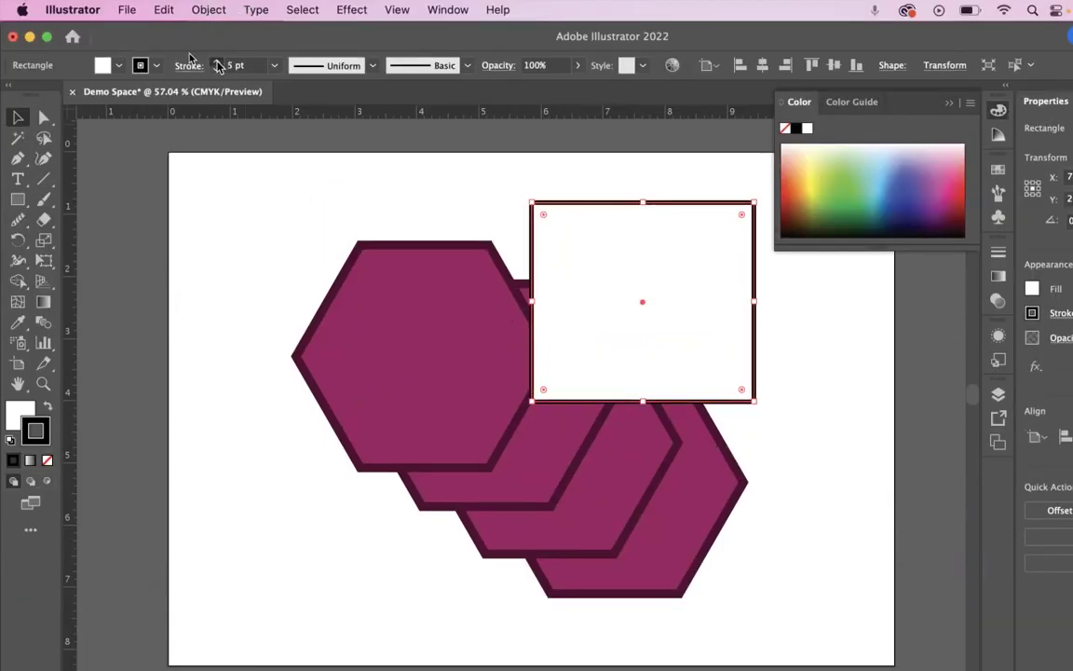
pyautogui.click(217, 65)
pyautogui.click(217, 66)
pyautogui.click(217, 65)
pyautogui.click(217, 65)
pyautogui.click(217, 65)
pyautogui.click(217, 66)
pyautogui.click(217, 65)
pyautogui.click(217, 65)
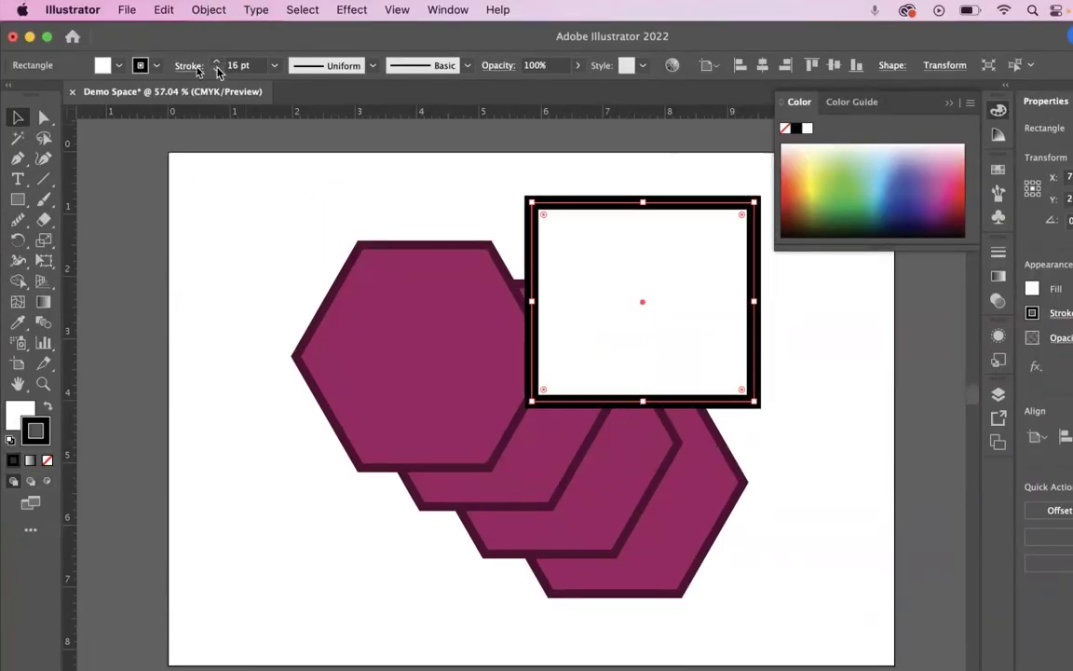
pyautogui.click(507, 224)
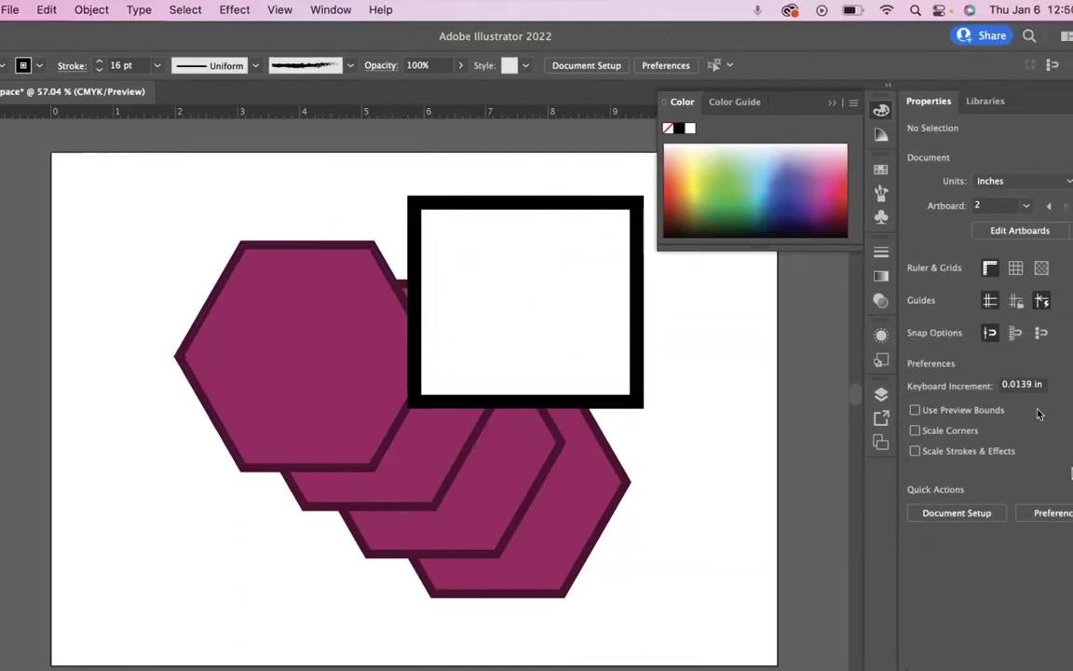
# Nudge the rectangle right and down, and move Layer 2 beneath Layer 1.
pyautogui.click(880, 395)
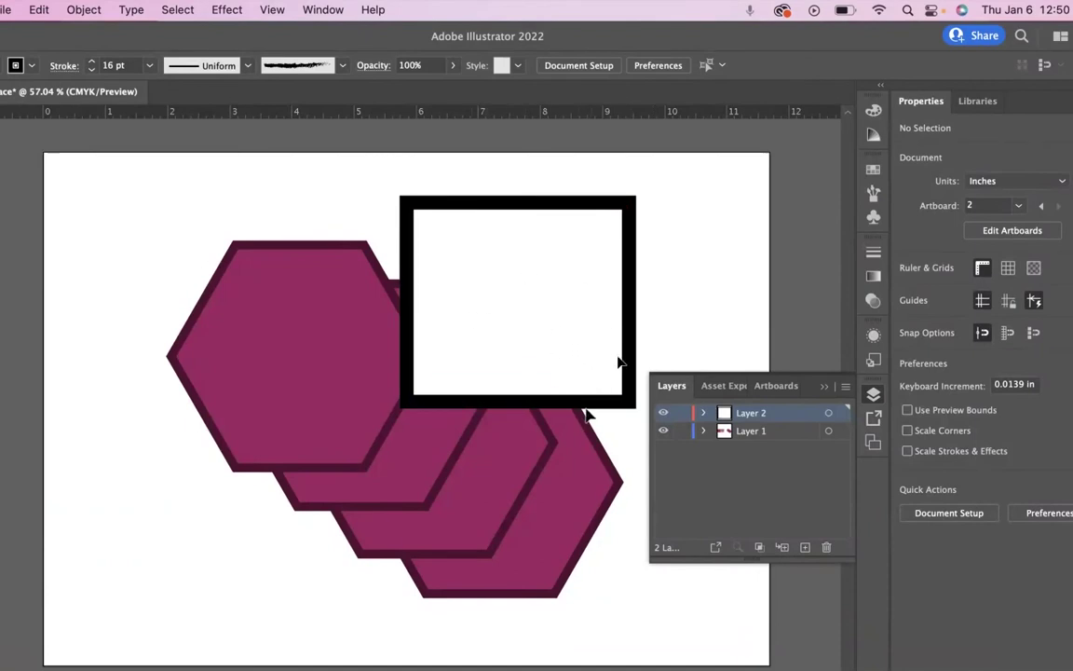
pyautogui.moveTo(508, 285); pyautogui.dragTo(529, 301)
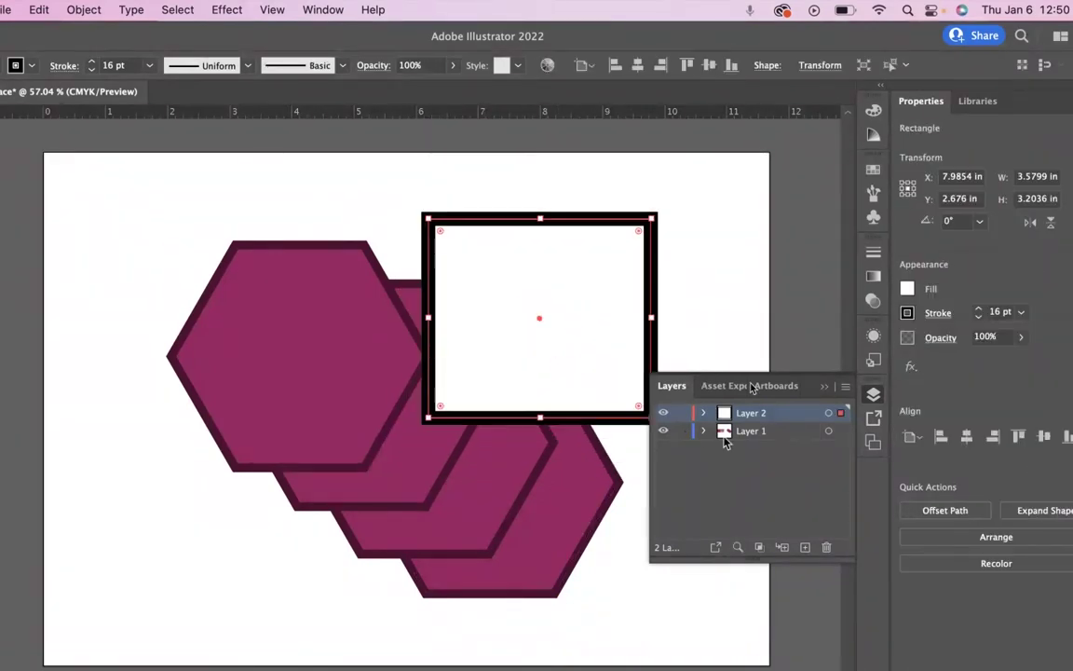
pyautogui.moveTo(766, 421); pyautogui.dragTo(764, 445)
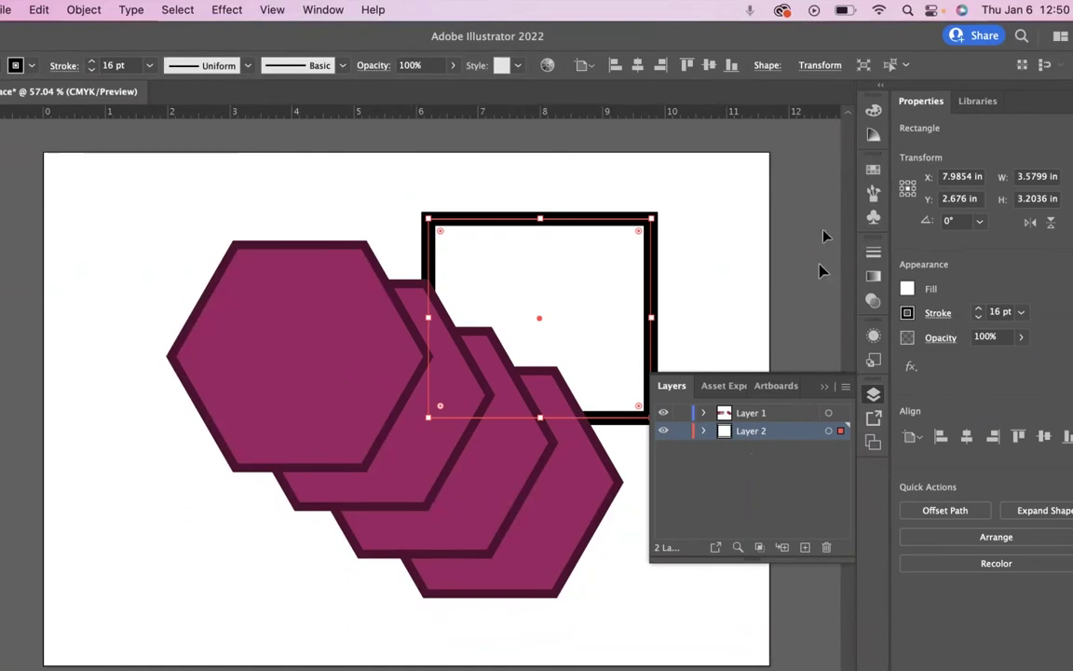
pyautogui.click(762, 286)
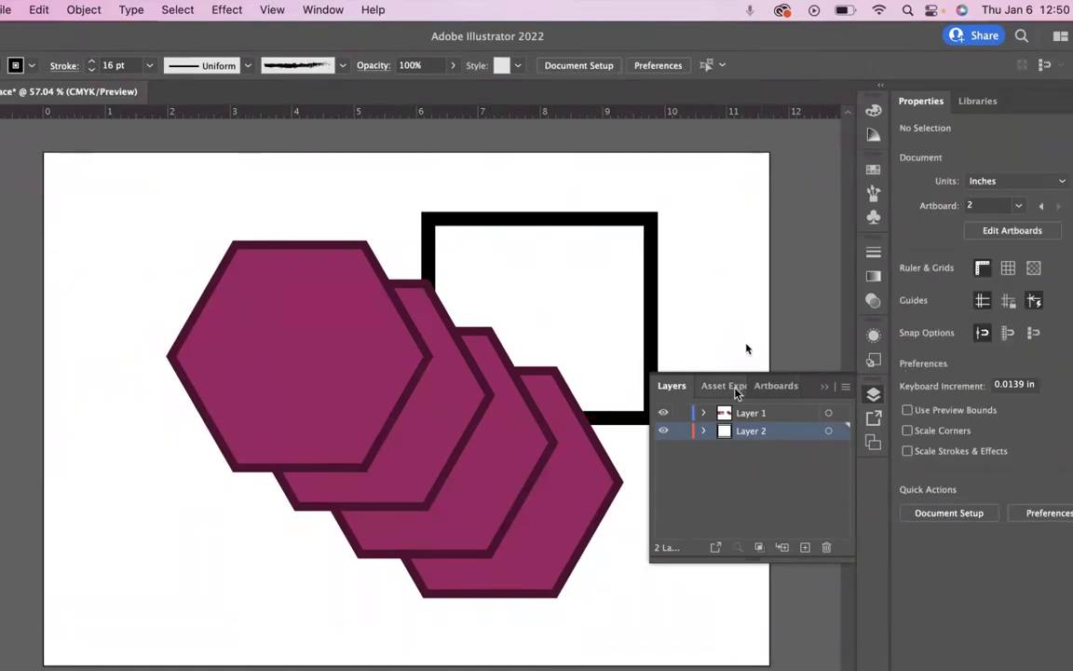
# Shift the rectangle further left and put Layer 2 back above Layer 1.
pyautogui.click(378, 403)
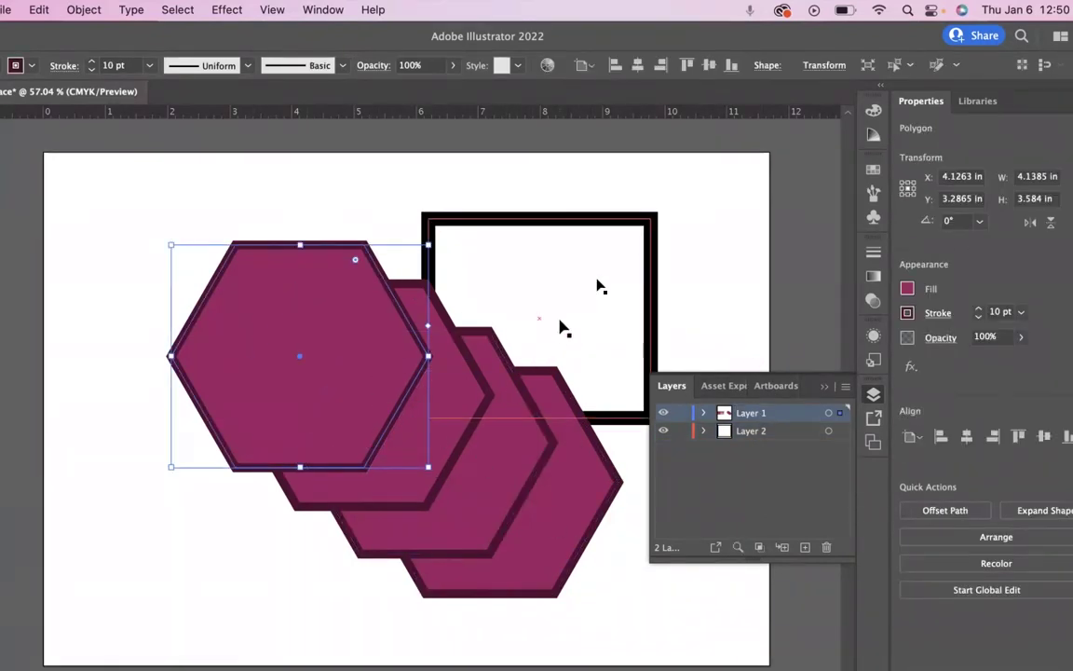
pyautogui.moveTo(565, 328)
pyautogui.mouseDown()
pyautogui.moveTo(579, 343)
pyautogui.moveTo(532, 376)
pyautogui.moveTo(556, 302)
pyautogui.moveTo(385, 409)
pyautogui.moveTo(414, 387)
pyautogui.moveTo(434, 582)
pyautogui.moveTo(586, 309)
pyautogui.mouseUp()
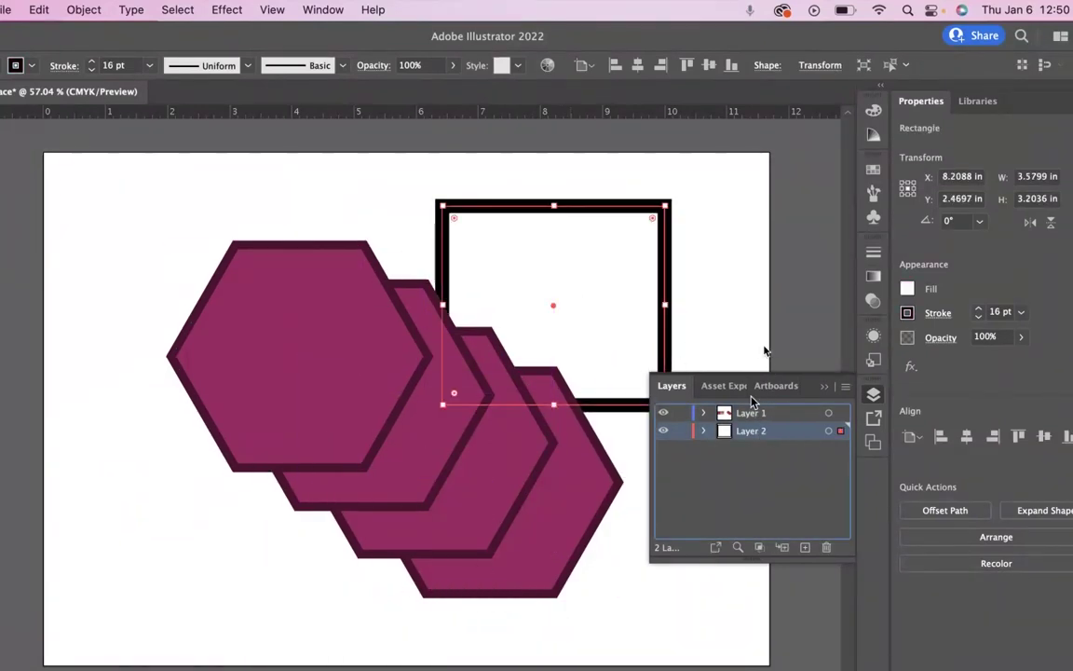
pyautogui.moveTo(755, 411); pyautogui.dragTo(754, 439)
pyautogui.moveTo(616, 303); pyautogui.dragTo(562, 305)
pyautogui.click(751, 431)
# Apply Arrange > Bring to Front to the large left hexagon, then deselect it.
pyautogui.click(294, 389)
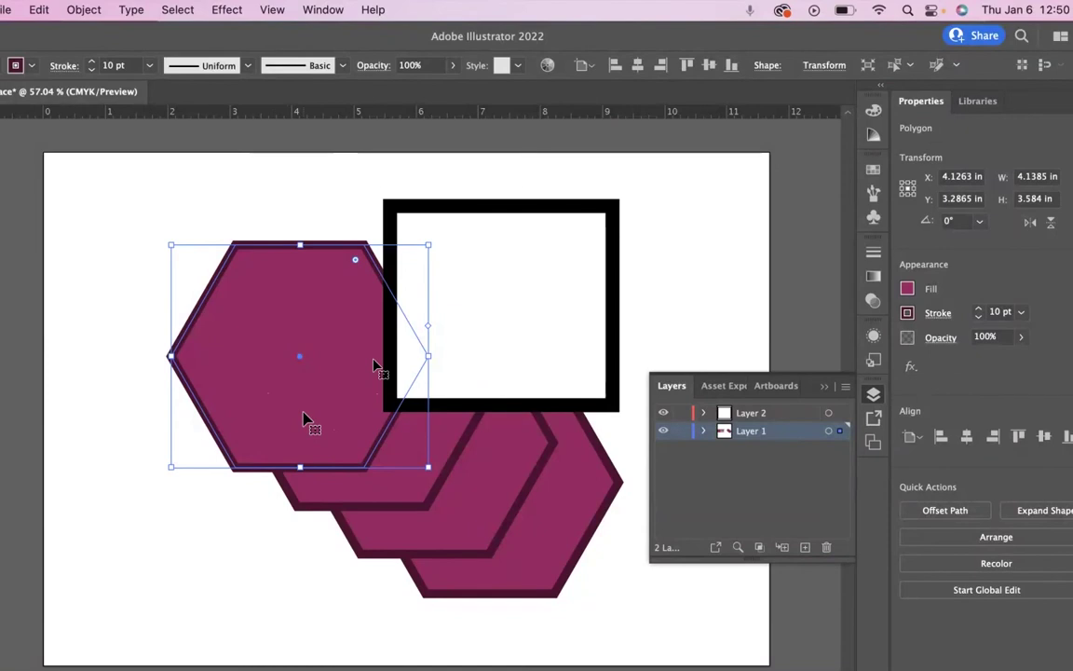
pyautogui.rightClick(307, 419)
pyautogui.moveTo(411, 609)
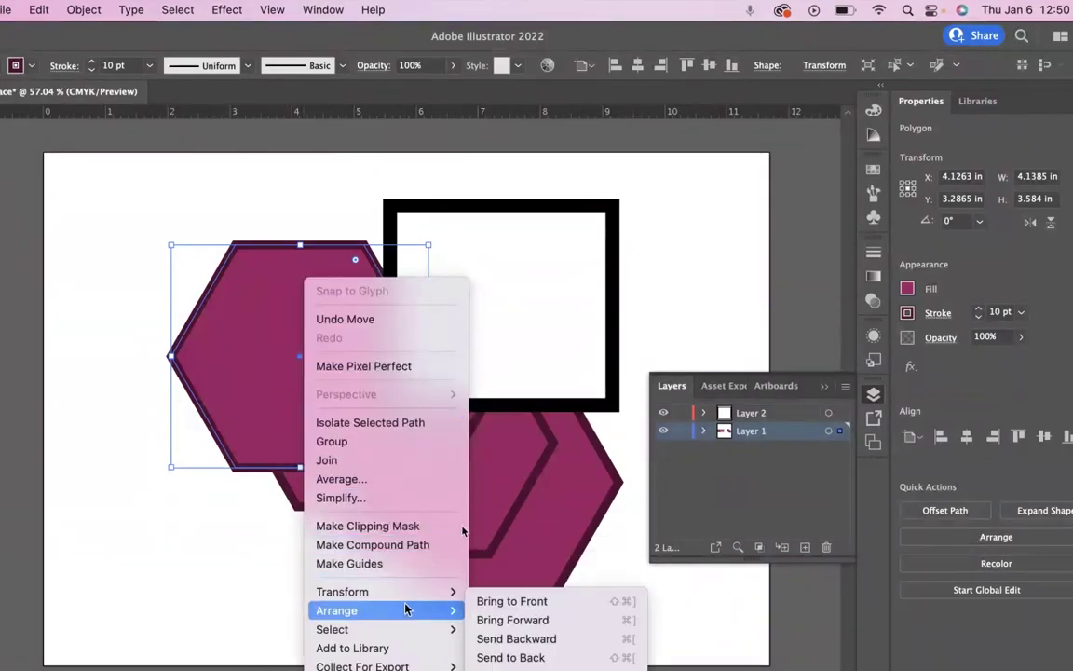
pyautogui.click(545, 606)
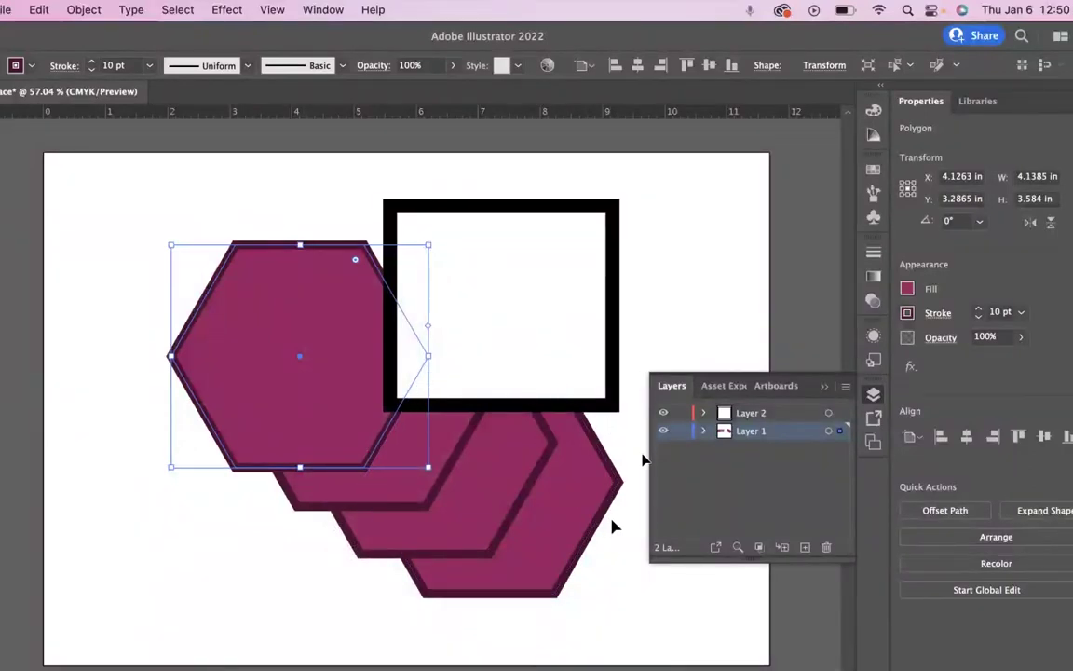
pyautogui.click(616, 557)
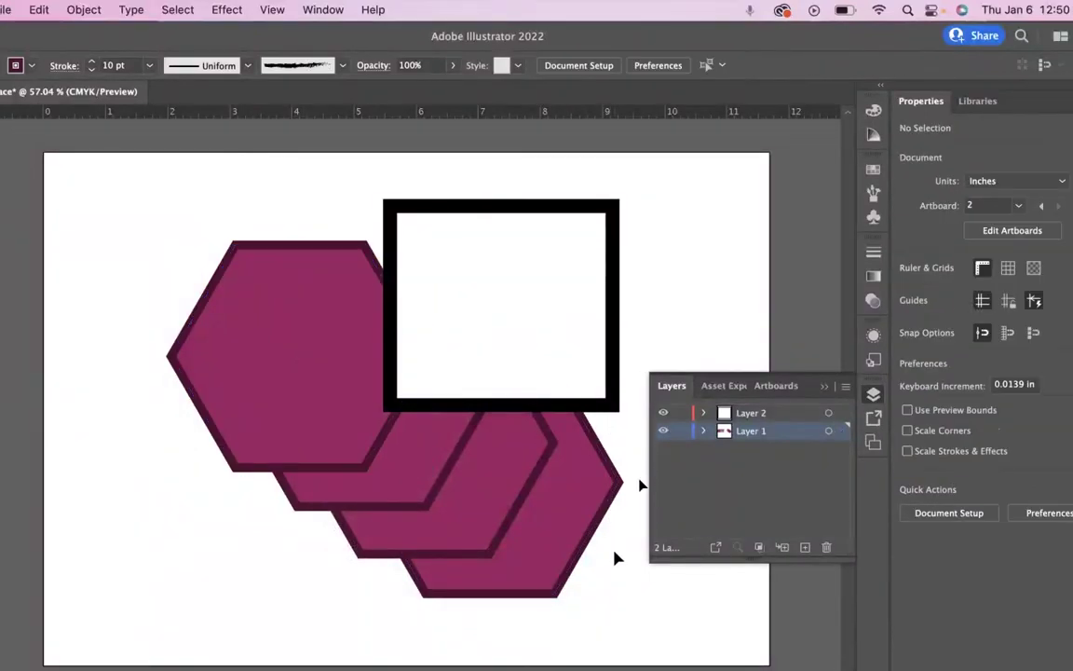
pyautogui.click(703, 430)
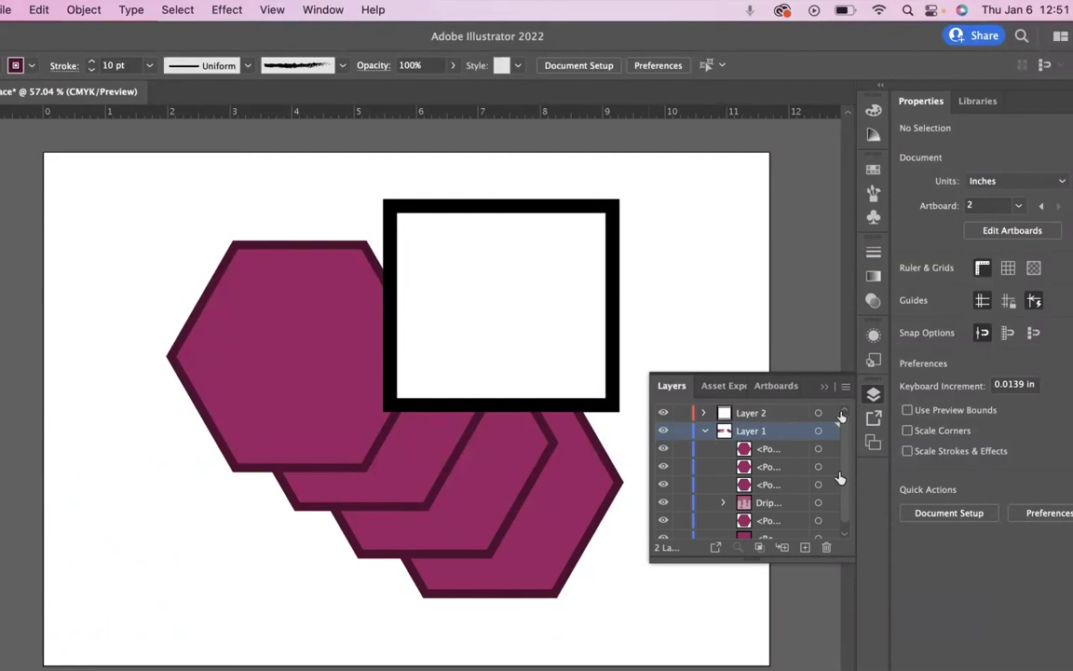
pyautogui.click(704, 432)
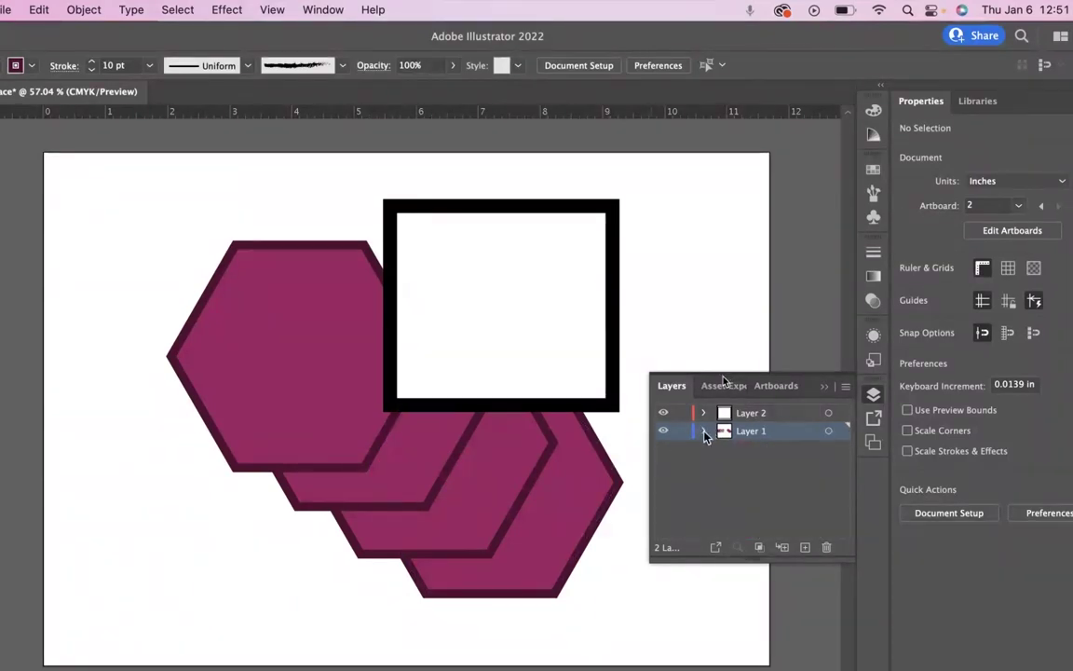